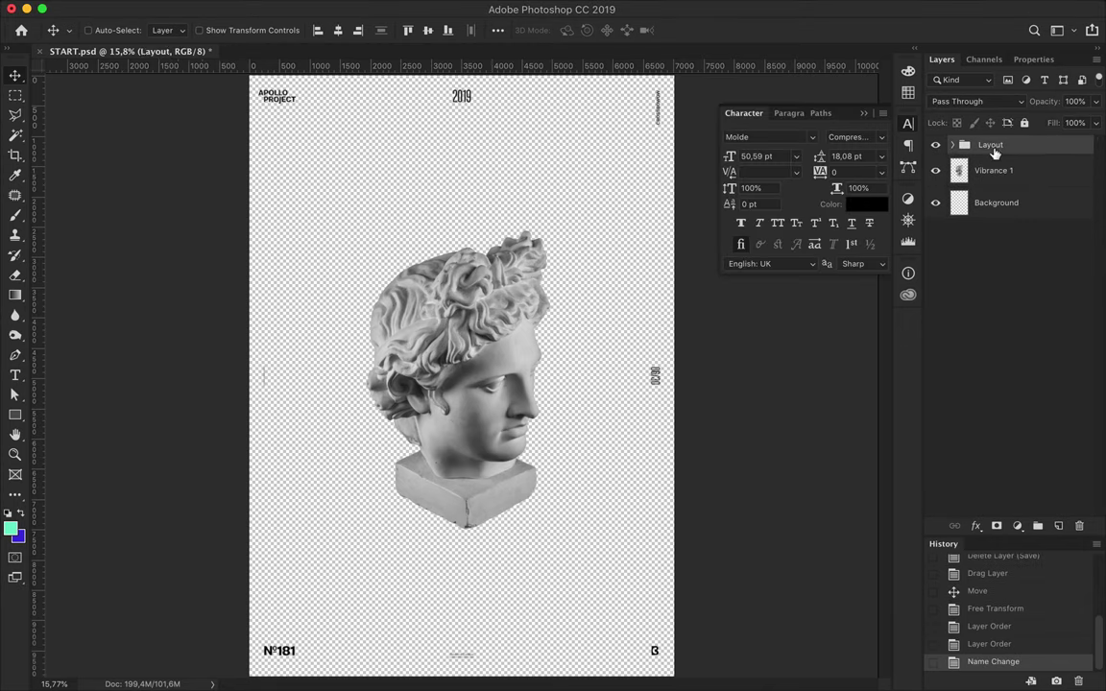
Liquify the statue copy into a large grey spiral and group the statue layers into Group 1.
click(377, 7)
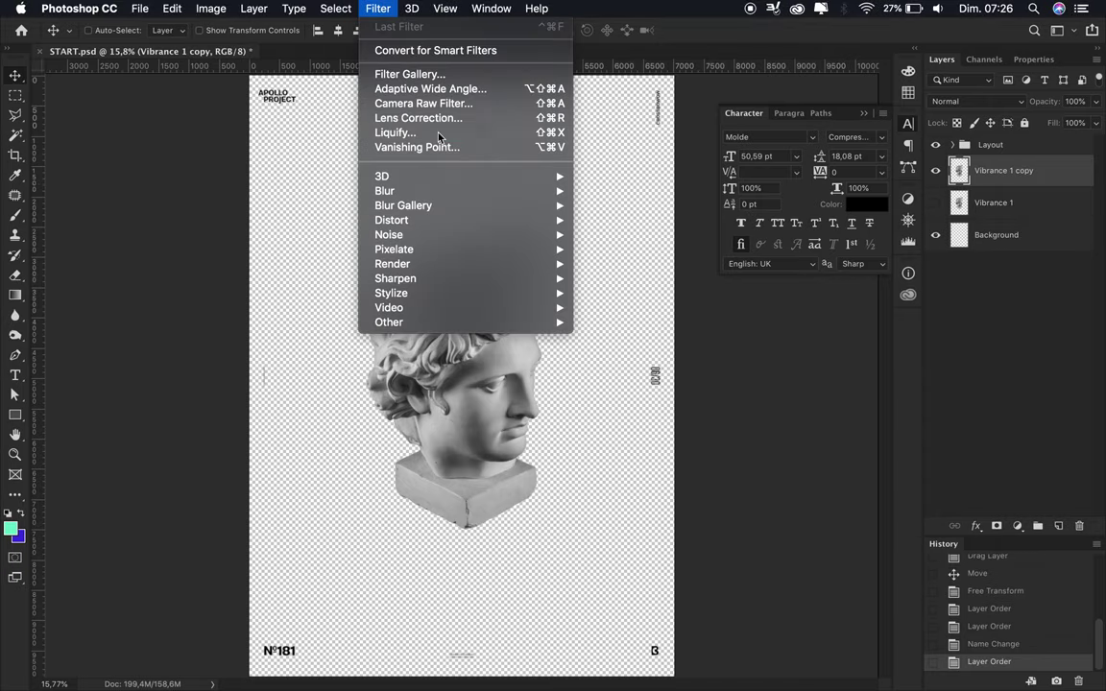
click(407, 131)
drag(910, 89, 903, 90)
mouse_move(395, 301)
mouse_down()
mouse_move(346, 494)
mouse_move(363, 322)
mouse_up()
drag(609, 358, 496, 256)
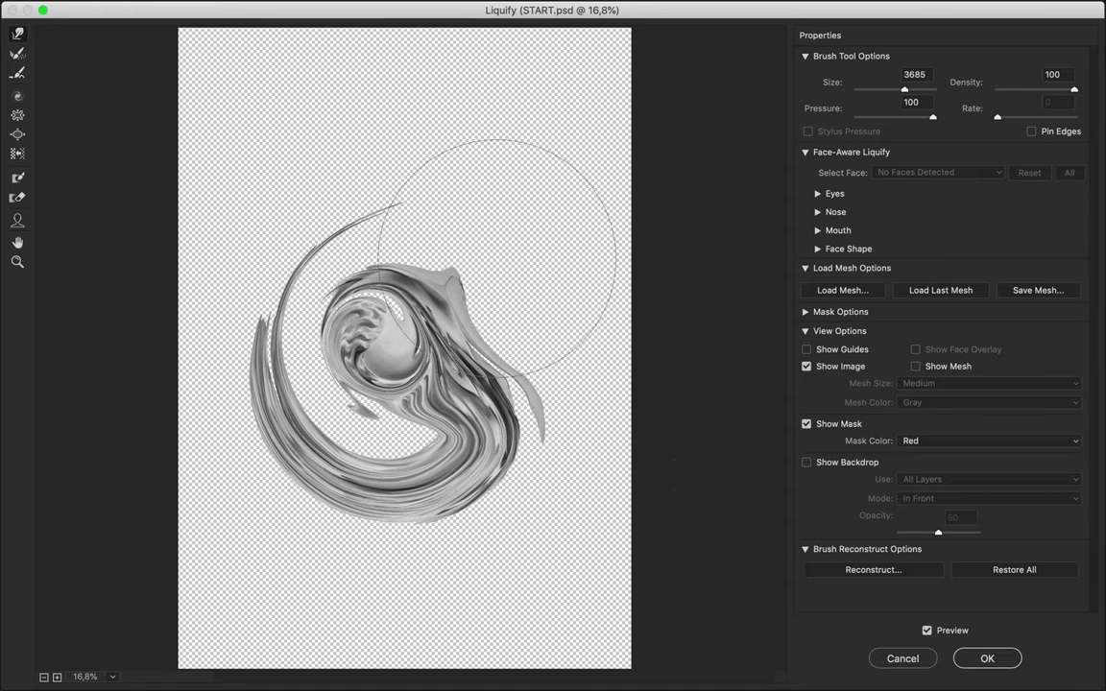
click(987, 657)
click(1038, 526)
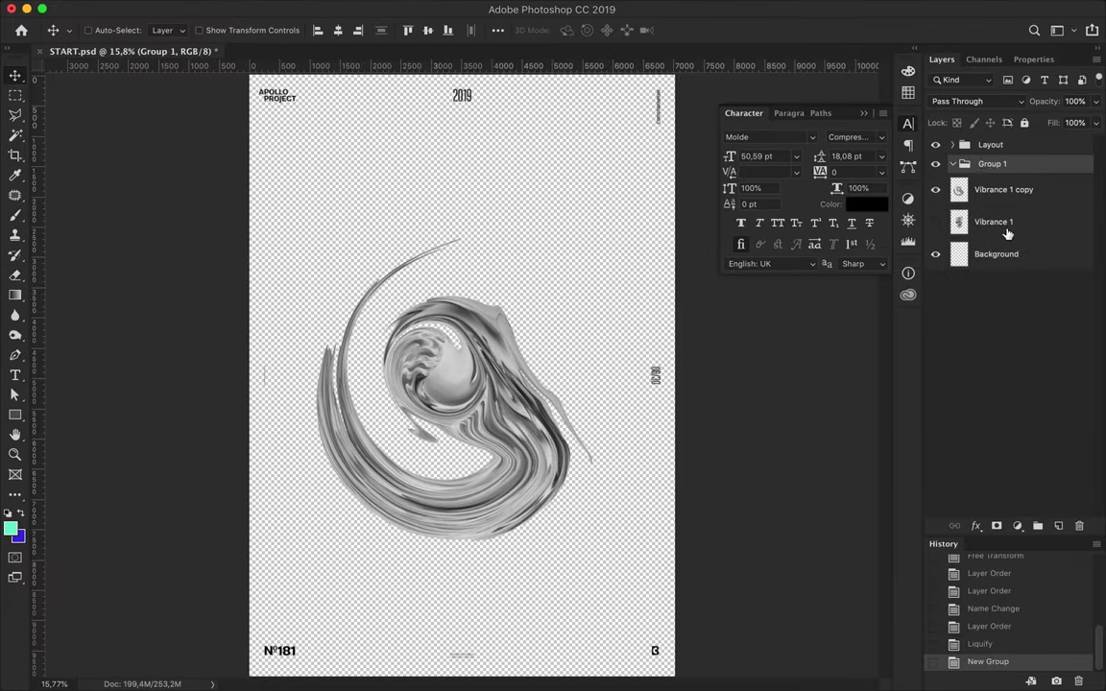
Name the group Form 1 and tint the swirl teal with a clipped, blended blue rectangle, merged.
drag(999, 189, 968, 176)
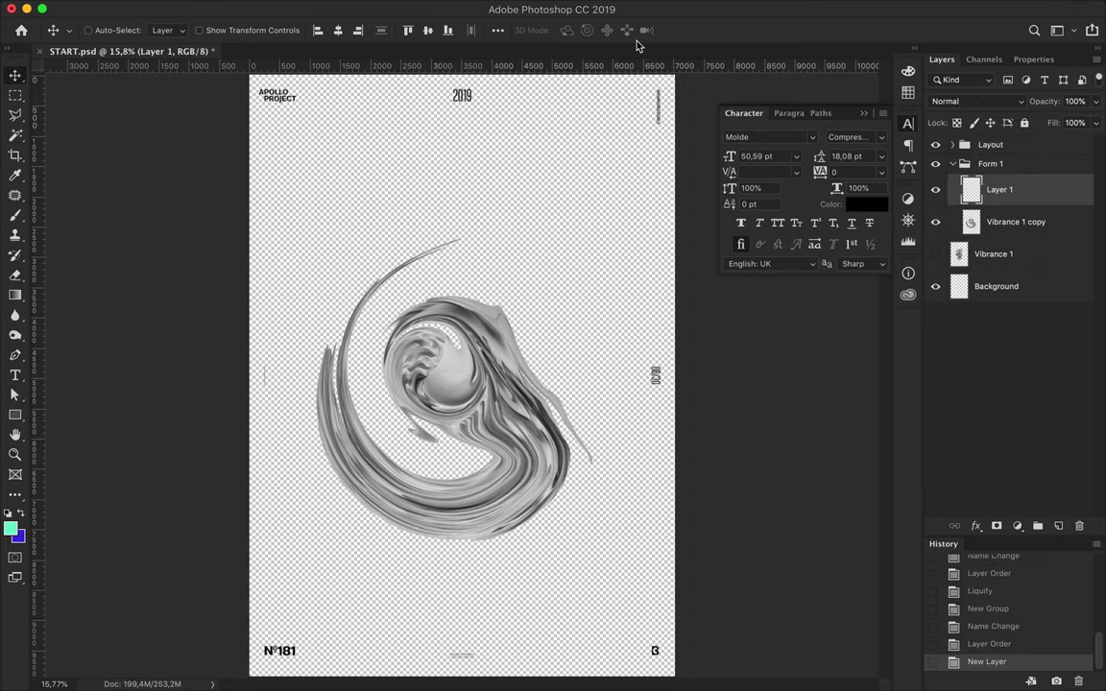
key(u)
click(908, 92)
click(170, 30)
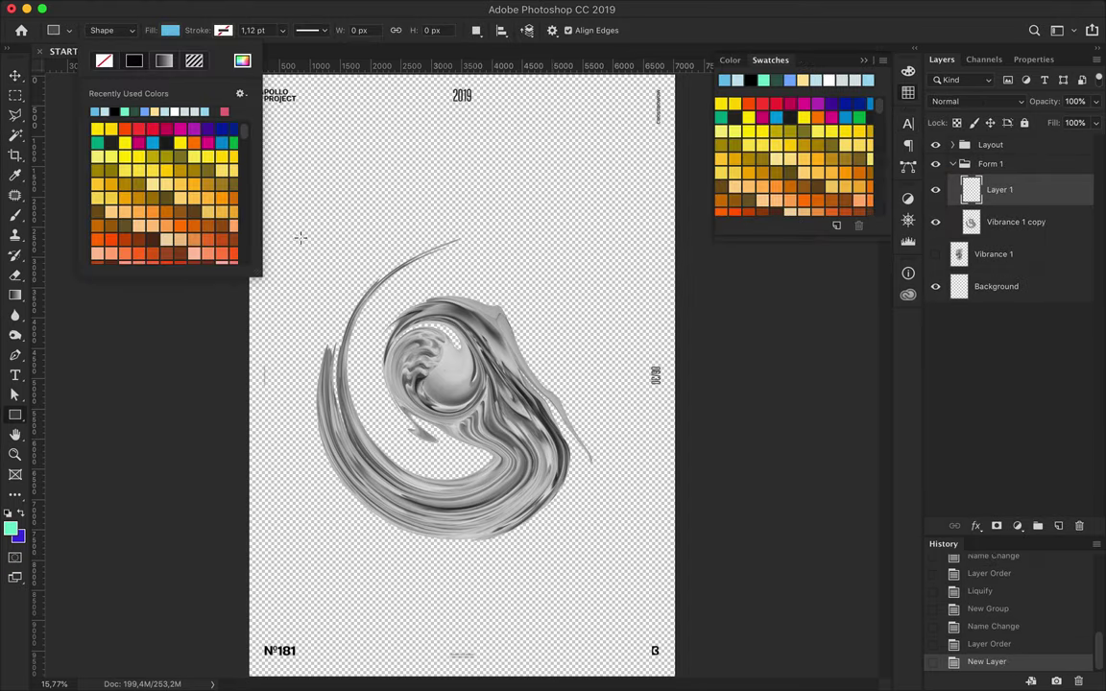
drag(280, 217, 615, 564)
alt+click(1054, 206)
click(1019, 101)
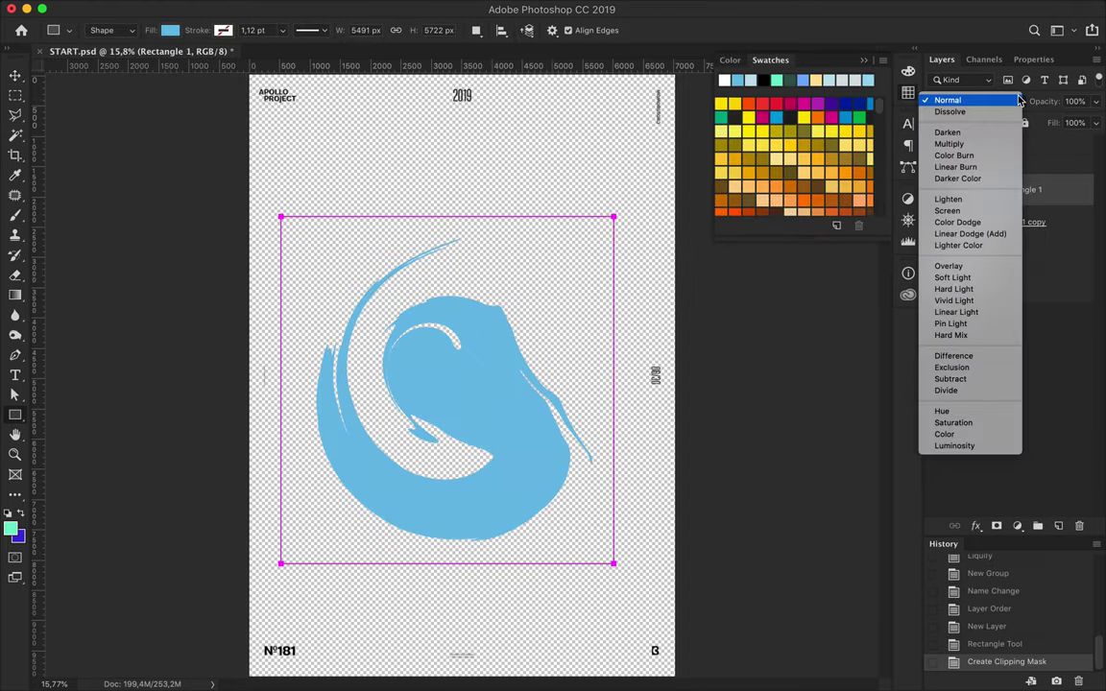
click(977, 198)
drag(1046, 215, 1025, 189)
key(ctrl+e)
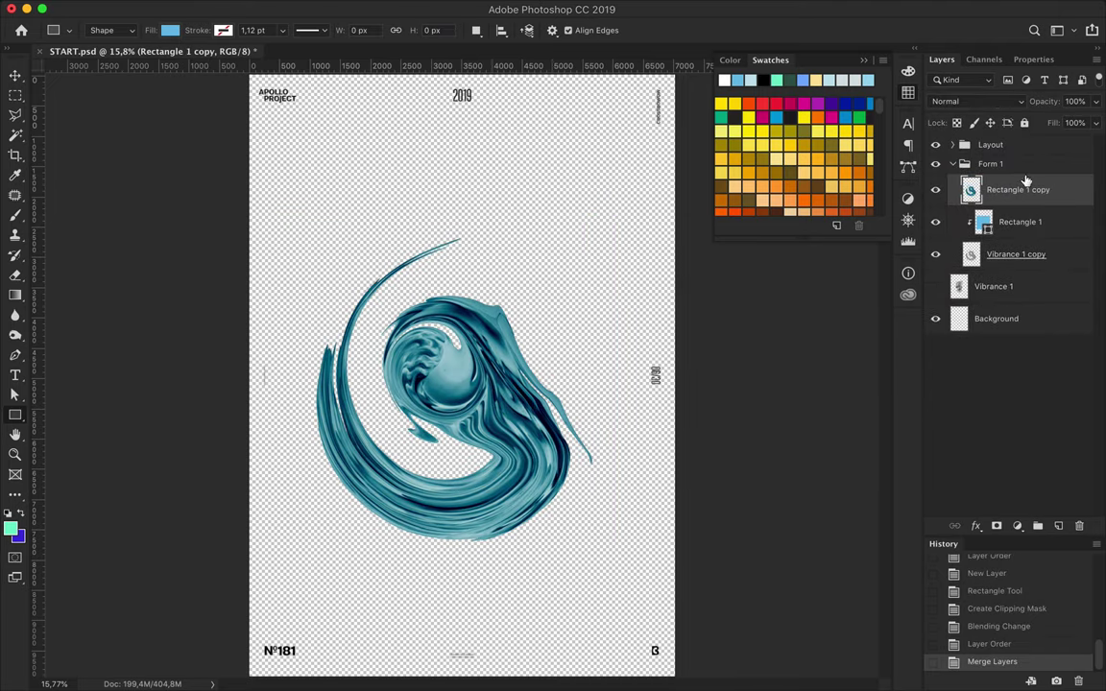
Soften the teal swirl with a Gaussian Blur and set the layer to Overlay.
click(336, 8)
click(639, 264)
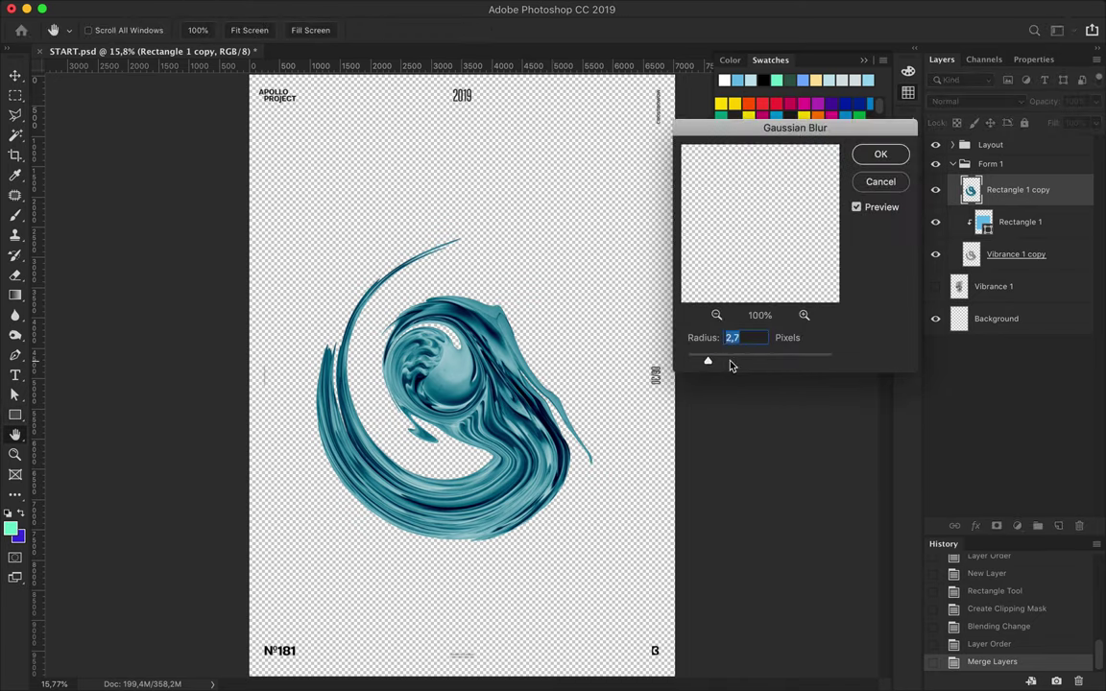
mouse_move(767, 364)
mouse_down()
mouse_move(739, 364)
mouse_move(758, 364)
mouse_up()
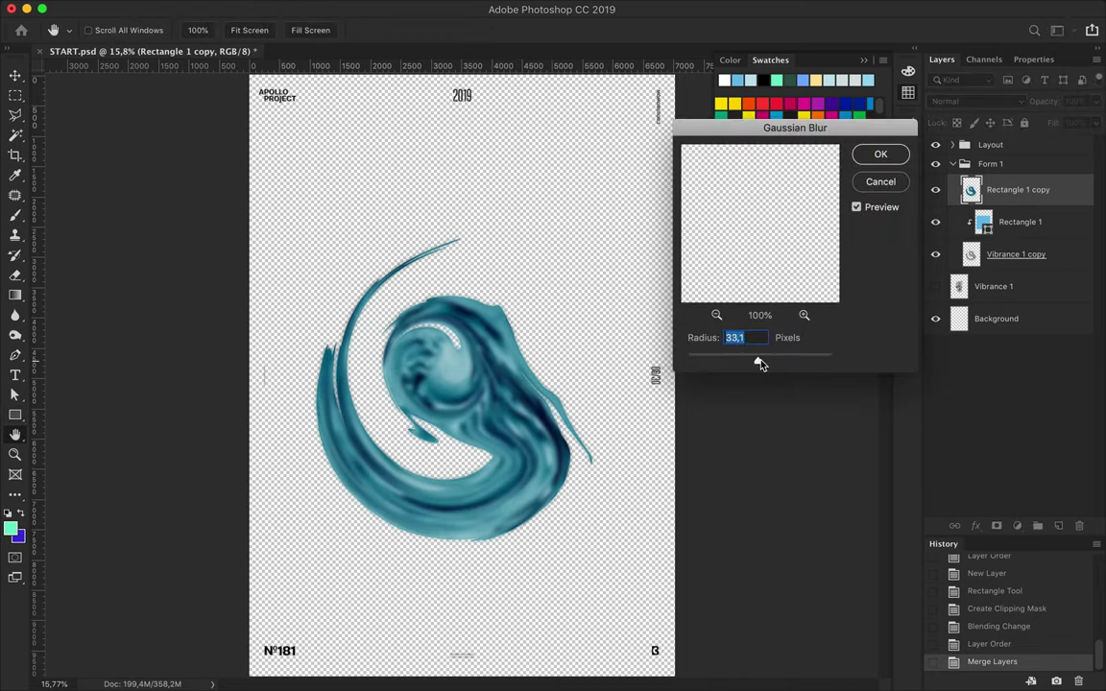
key(Return)
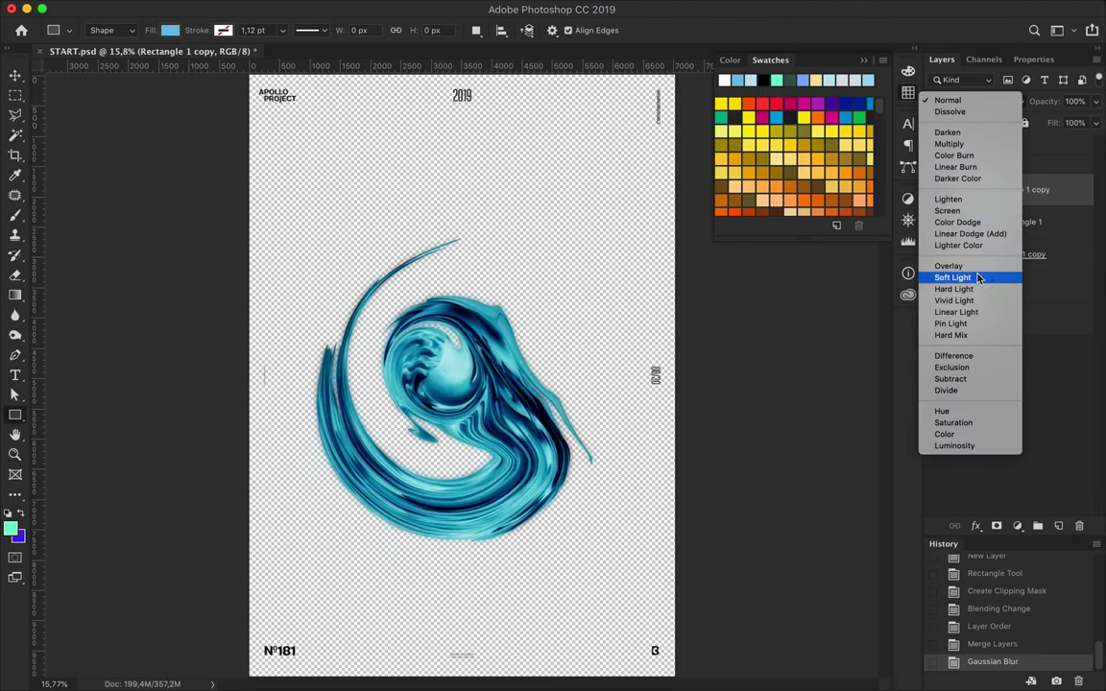
click(976, 270)
Nudge the swirl copy down and cover the Background with a pale blue rectangle.
key(v)
drag(550, 465, 545, 475)
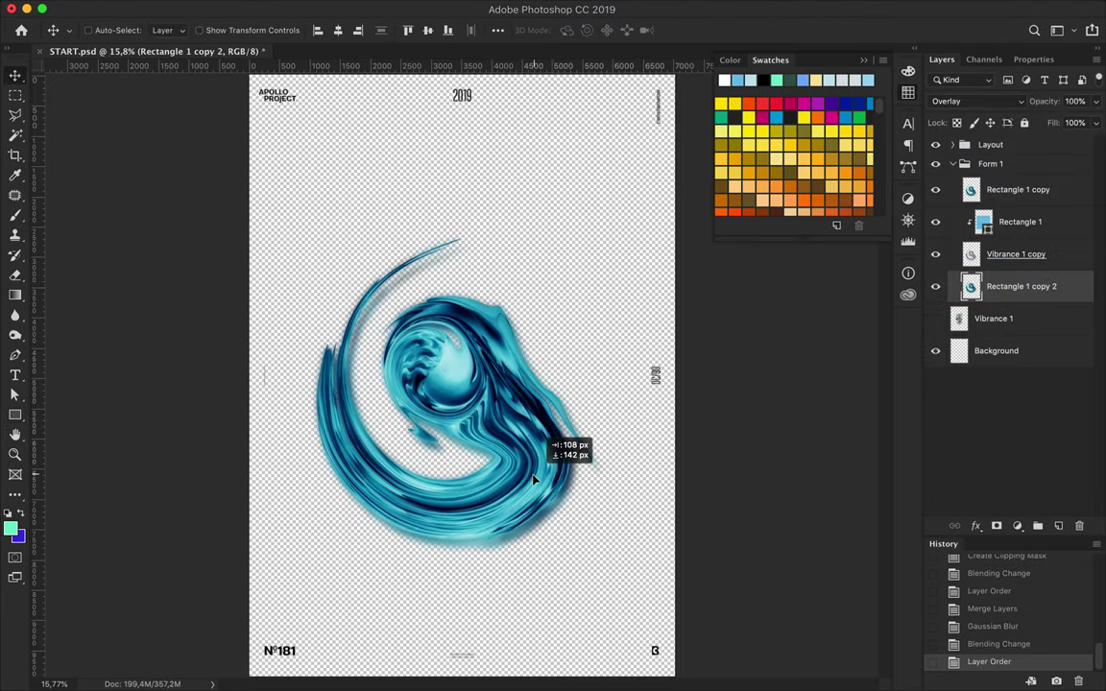
click(999, 350)
key(u)
drag(256, 84, 674, 651)
click(170, 30)
click(133, 60)
click(114, 111)
click(189, 108)
click(199, 112)
click(115, 111)
key(Return)
key(v)
click(942, 60)
Set a swirl copy to Darken with lower Fill, then merge the three swirl copies.
drag(1037, 284, 1008, 297)
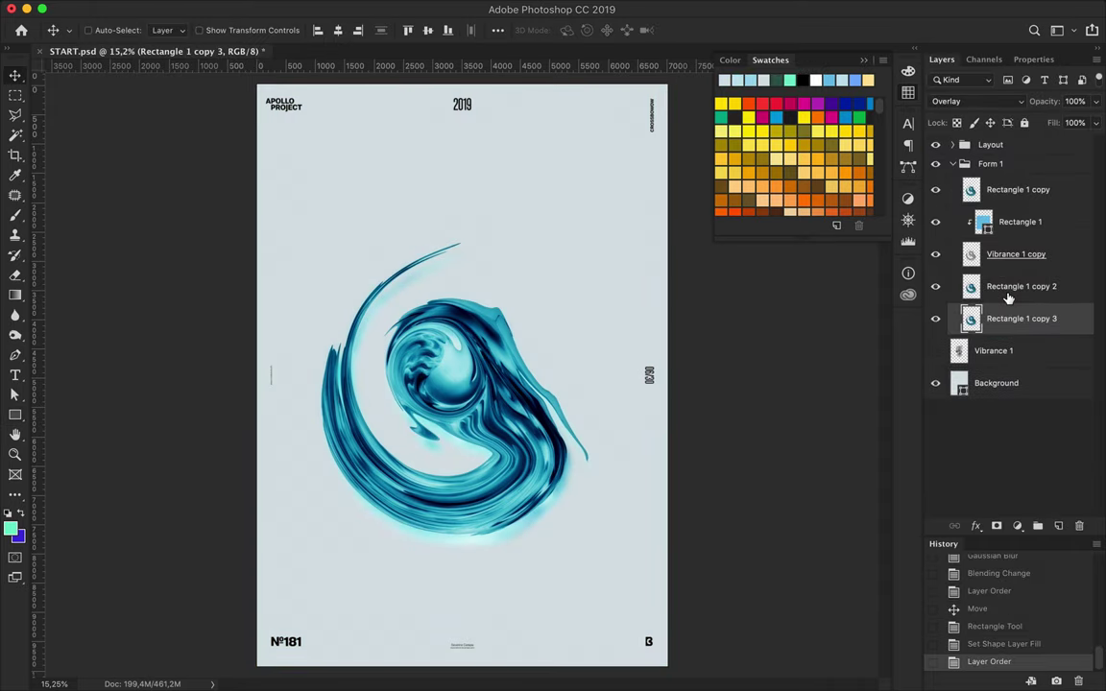
click(977, 101)
click(951, 42)
drag(1095, 123, 1051, 144)
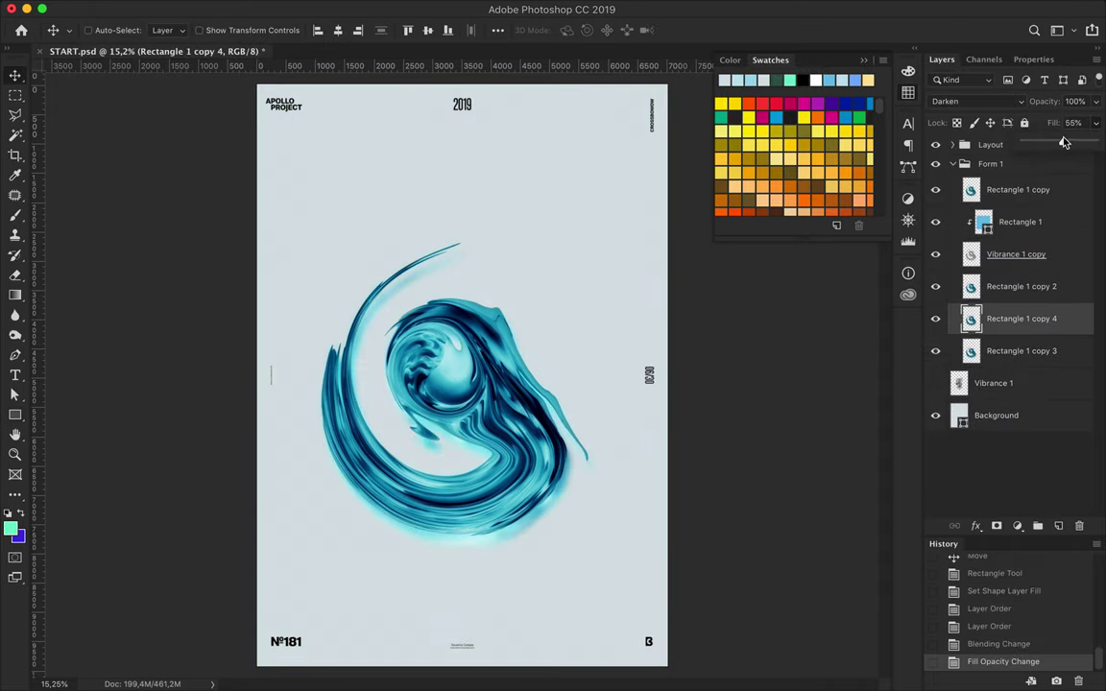
key(alt+bracketright)
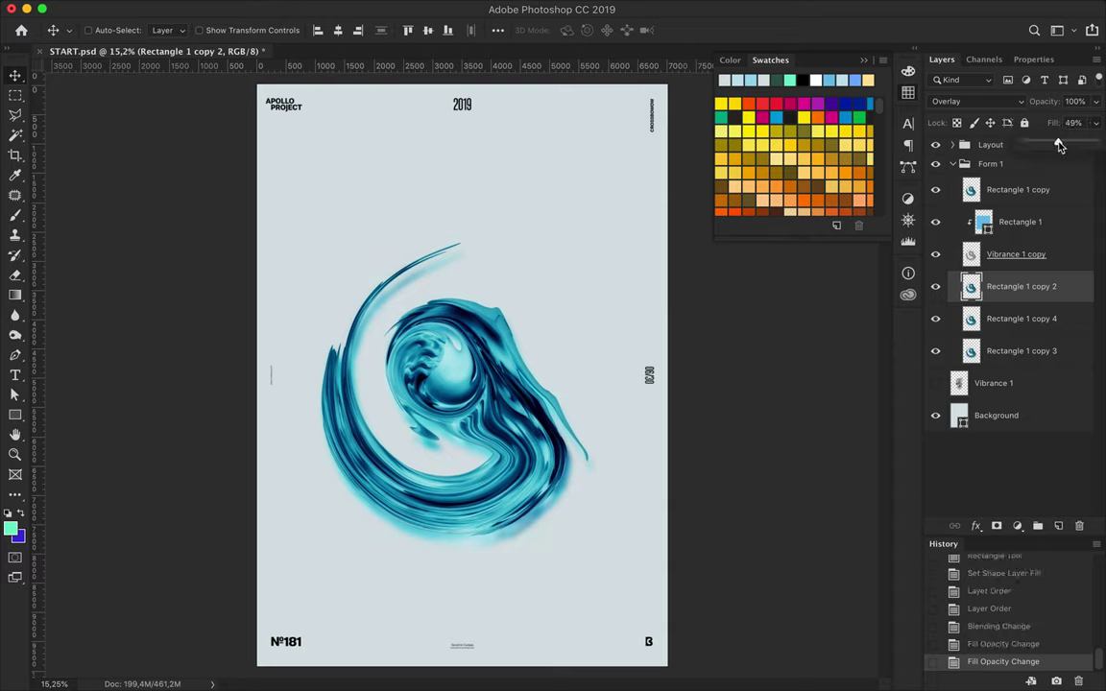
key(alt+bracketleft)
key(alt+bracketleft)
shift+click(1008, 288)
key(ctrl+e)
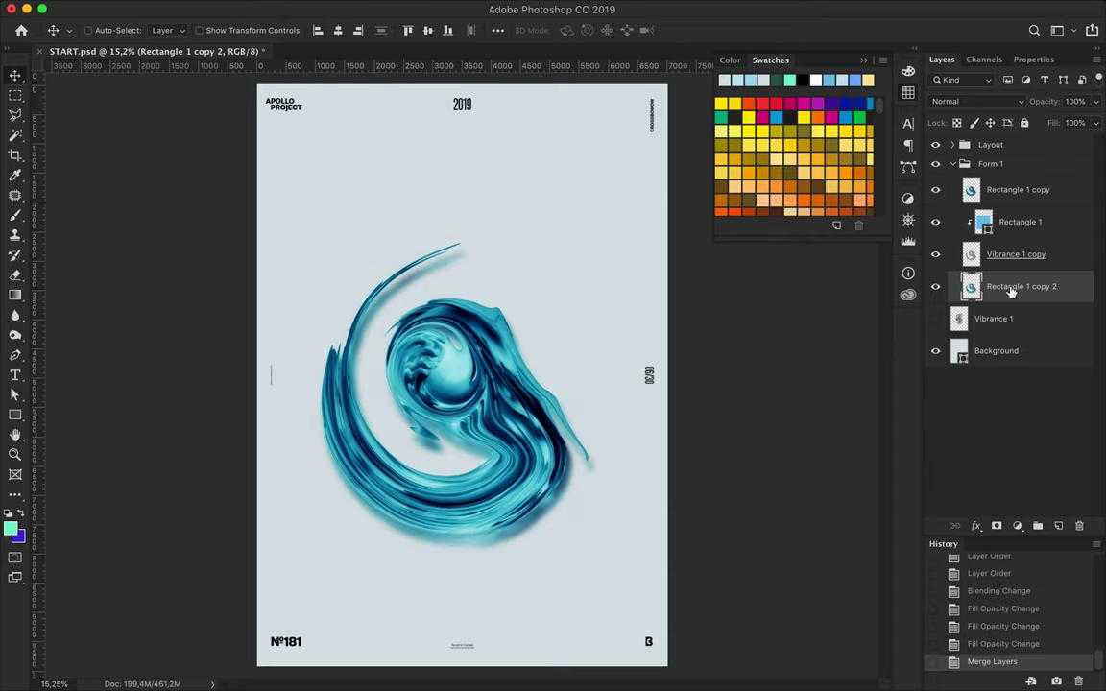
Shift the swirl into its final position and move a statue copy above the Form 1 group.
click(953, 163)
drag(451, 384, 489, 412)
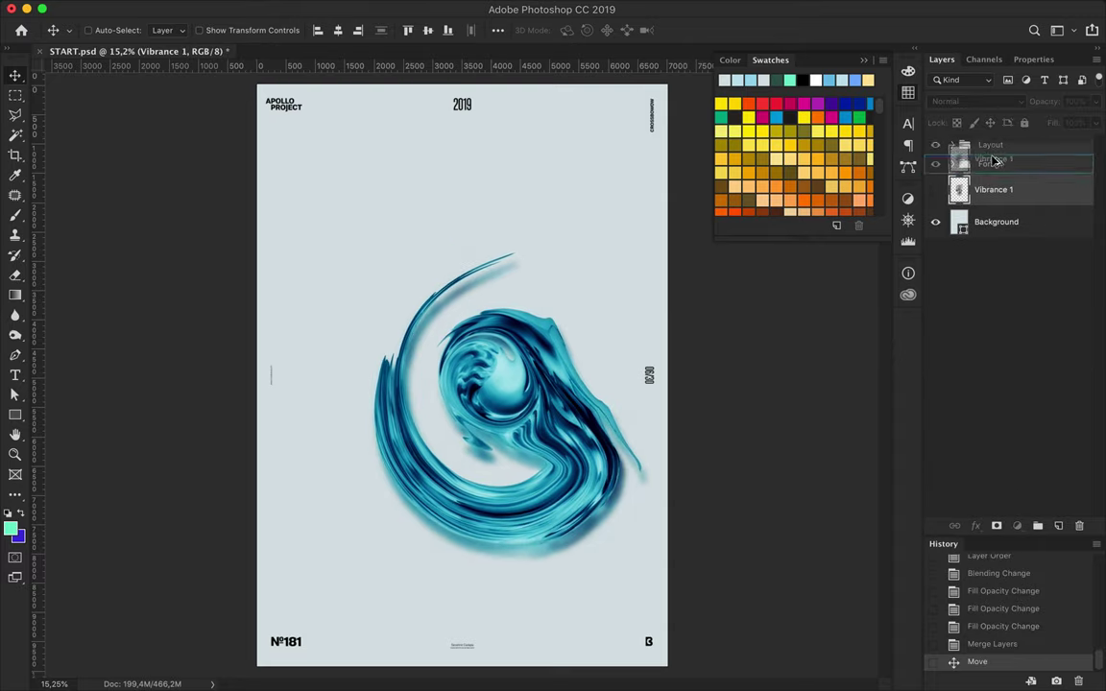
drag(993, 185, 999, 158)
click(518, 7)
Trace a hair patch on the statue copy with the Pen and delete everything else.
click(408, 128)
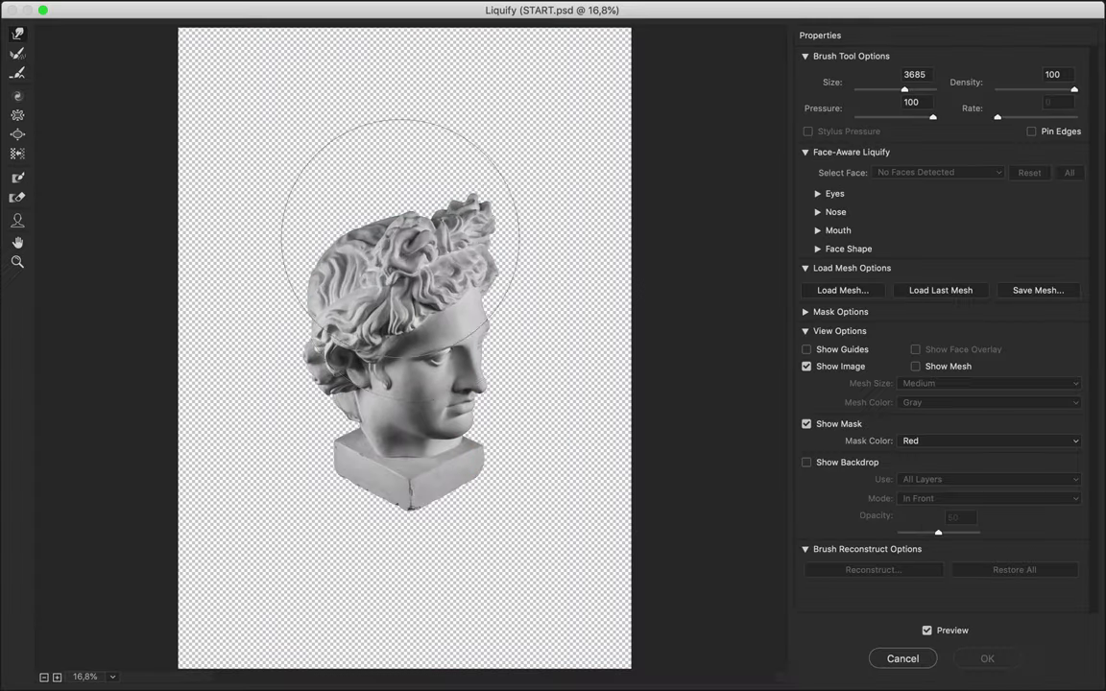
mouse_move(444, 235)
mouse_down()
mouse_move(346, 395)
mouse_move(537, 264)
mouse_move(572, 99)
mouse_move(211, 605)
mouse_move(531, 371)
mouse_move(480, 403)
mouse_move(209, 445)
mouse_move(617, 321)
mouse_move(247, 470)
mouse_move(555, 479)
mouse_move(288, 192)
mouse_move(336, 432)
mouse_move(518, 384)
mouse_move(577, 144)
mouse_move(530, 566)
mouse_move(423, 374)
mouse_move(322, 442)
mouse_move(394, 447)
mouse_move(499, 384)
mouse_up()
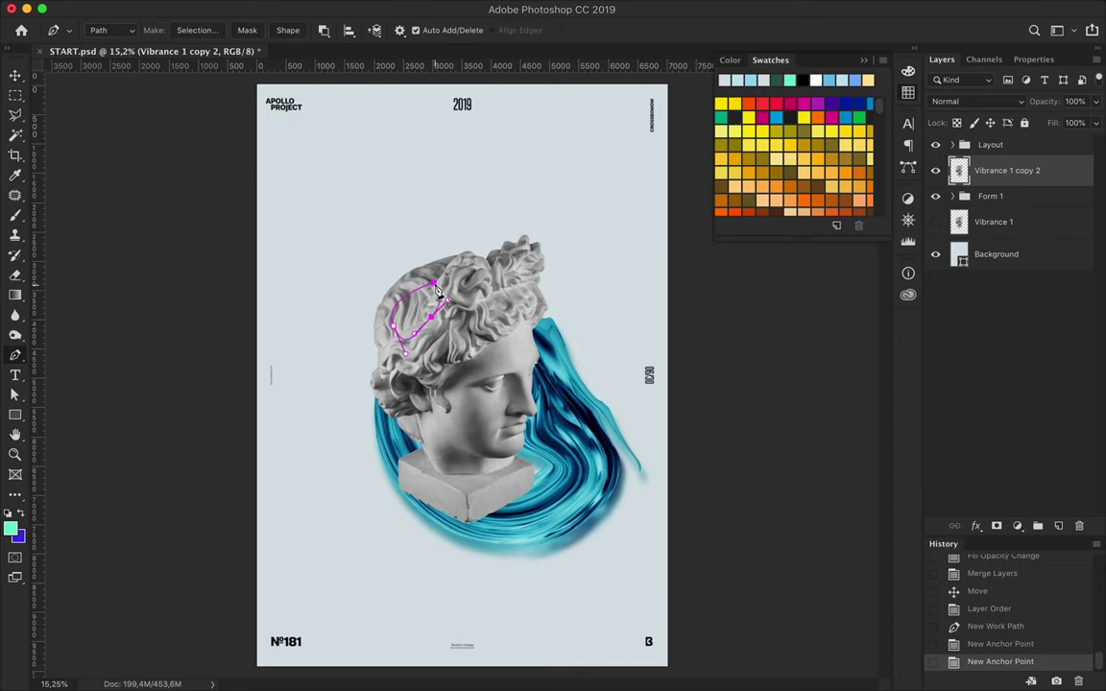
click(394, 327)
click(593, 269)
key(ctrl+shift+i)
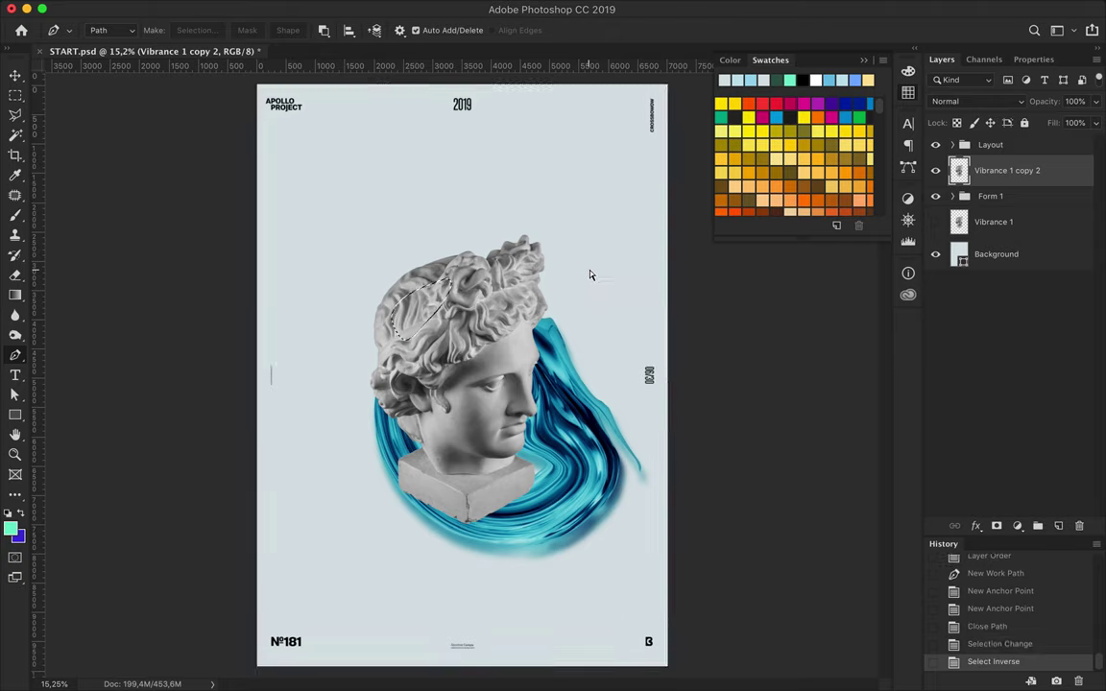
key(ctrl+shift+i)
key(Delete)
Liquify the hair patch into a grey swirl, move it over the cyan swirl, and group it.
click(341, 8)
click(359, 119)
mouse_move(393, 286)
mouse_down()
mouse_move(303, 472)
mouse_move(528, 504)
mouse_move(385, 472)
mouse_move(541, 293)
mouse_move(370, 111)
mouse_move(368, 331)
mouse_up()
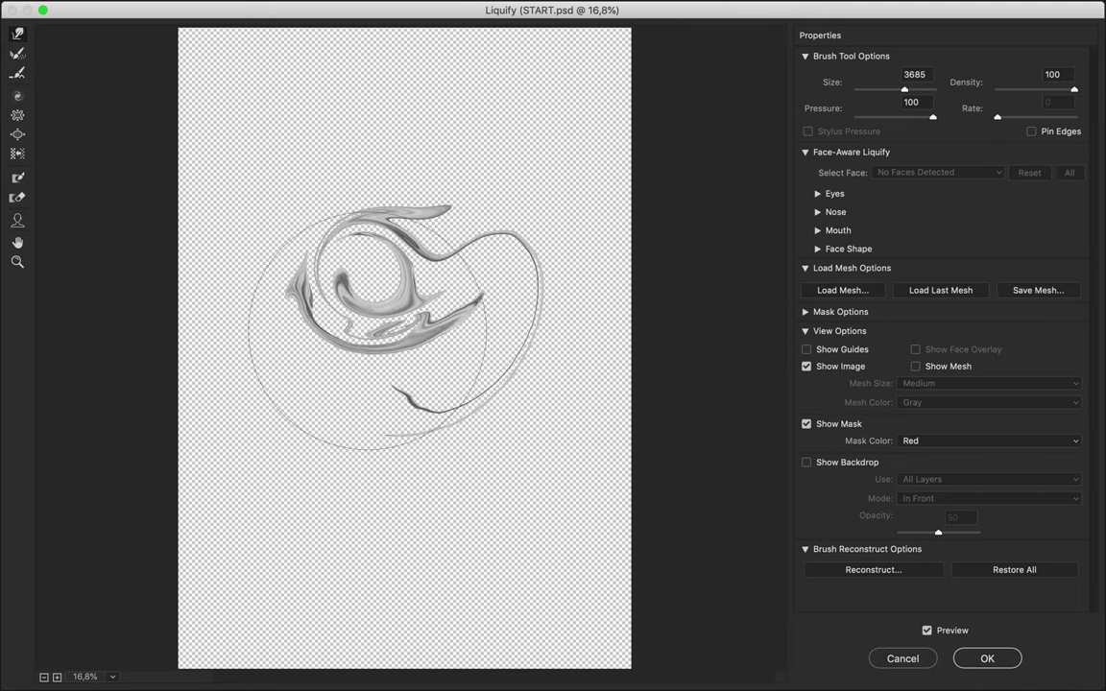
click(1018, 661)
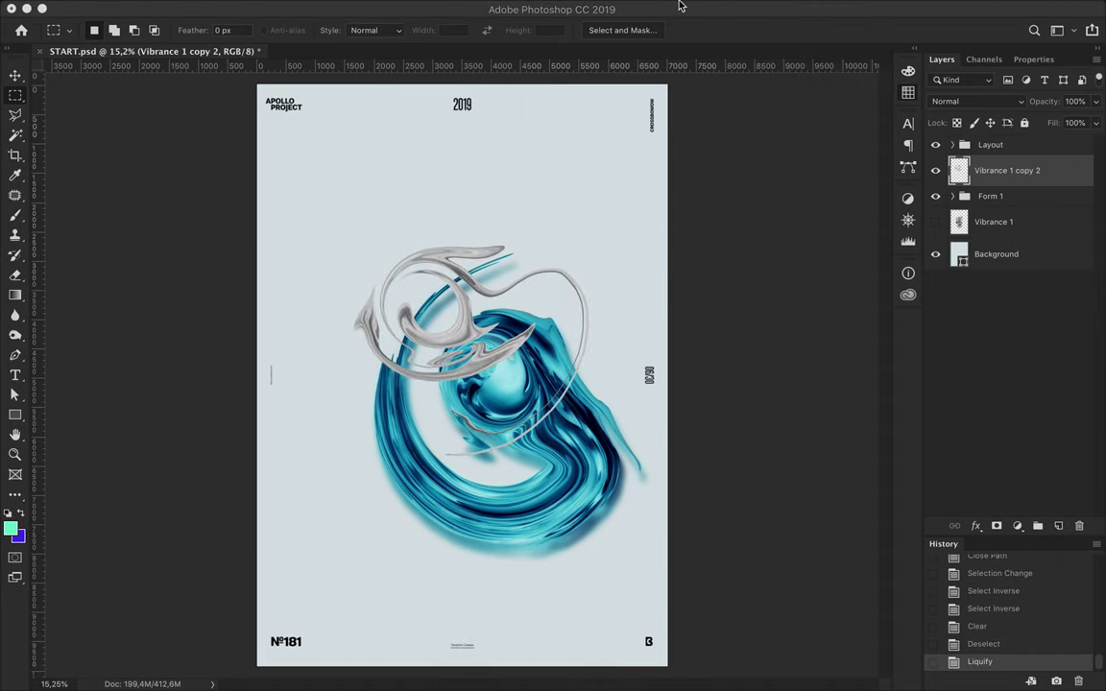
key(v)
mouse_move(538, 288)
mouse_down()
mouse_move(571, 317)
mouse_move(521, 381)
mouse_up()
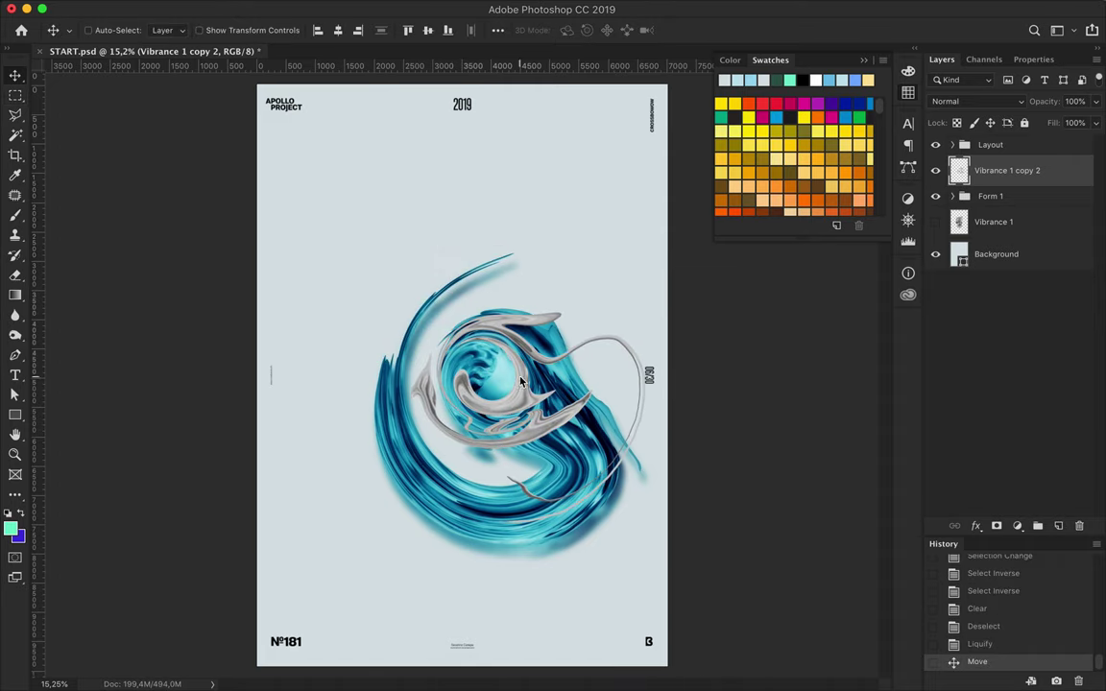
key(ctrl+g)
Name the group Form 2 and clip a mint green rectangle set to Divide onto the grey swirl.
text(2)
drag(998, 189, 966, 167)
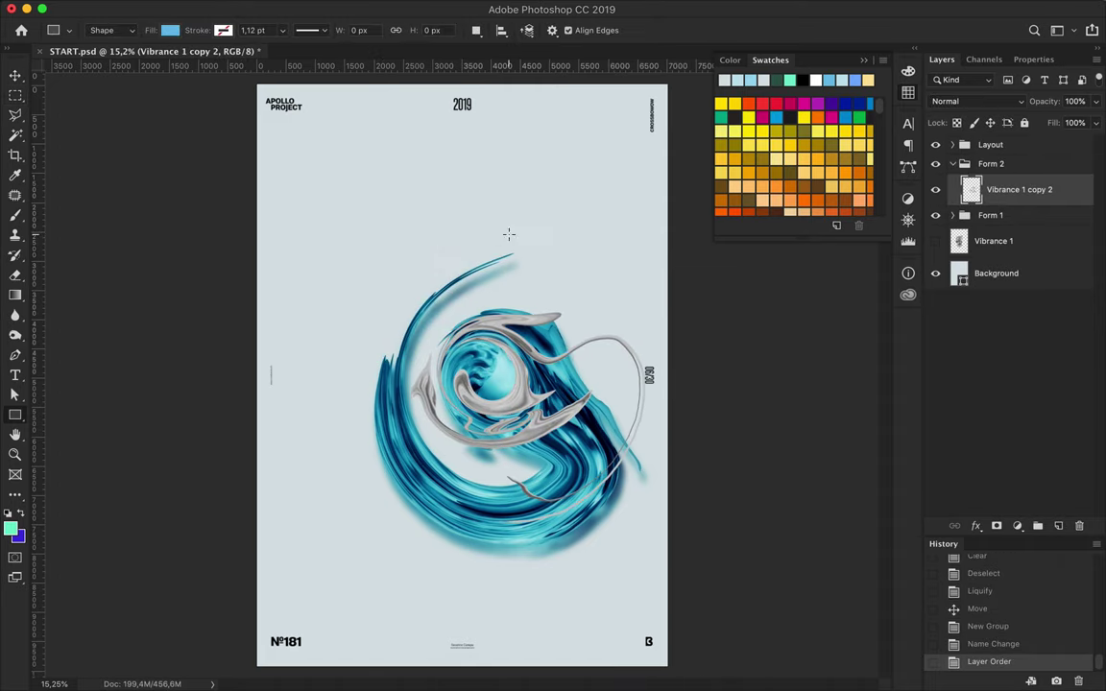
drag(651, 538, 652, 538)
click(170, 30)
click(134, 115)
key(v)
key(ctrl+alt+g)
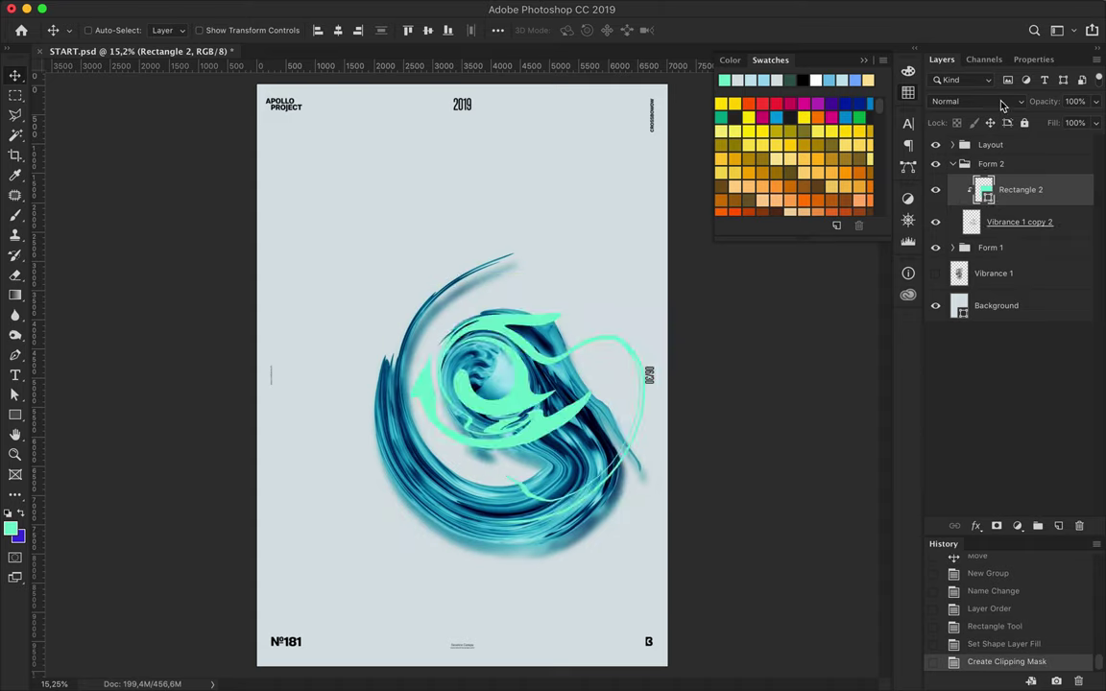
click(969, 101)
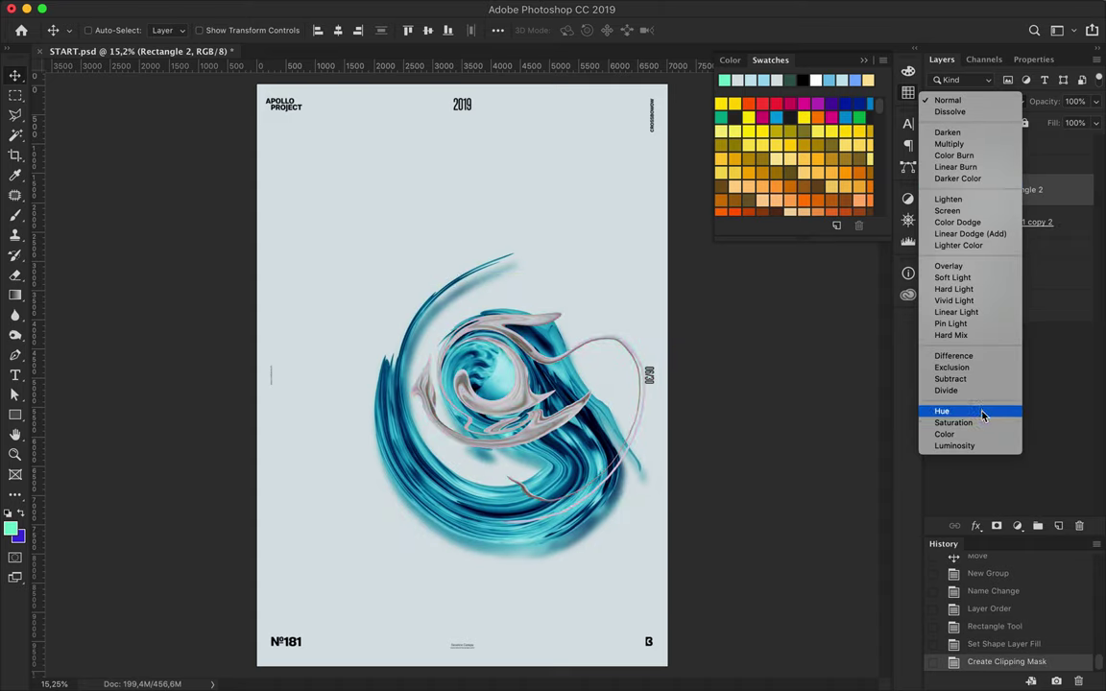
click(946, 391)
Duplicate the tinted swirl layers, merge them into one pink swirl, and blur it.
shift+click(1030, 223)
drag(1030, 223, 1000, 165)
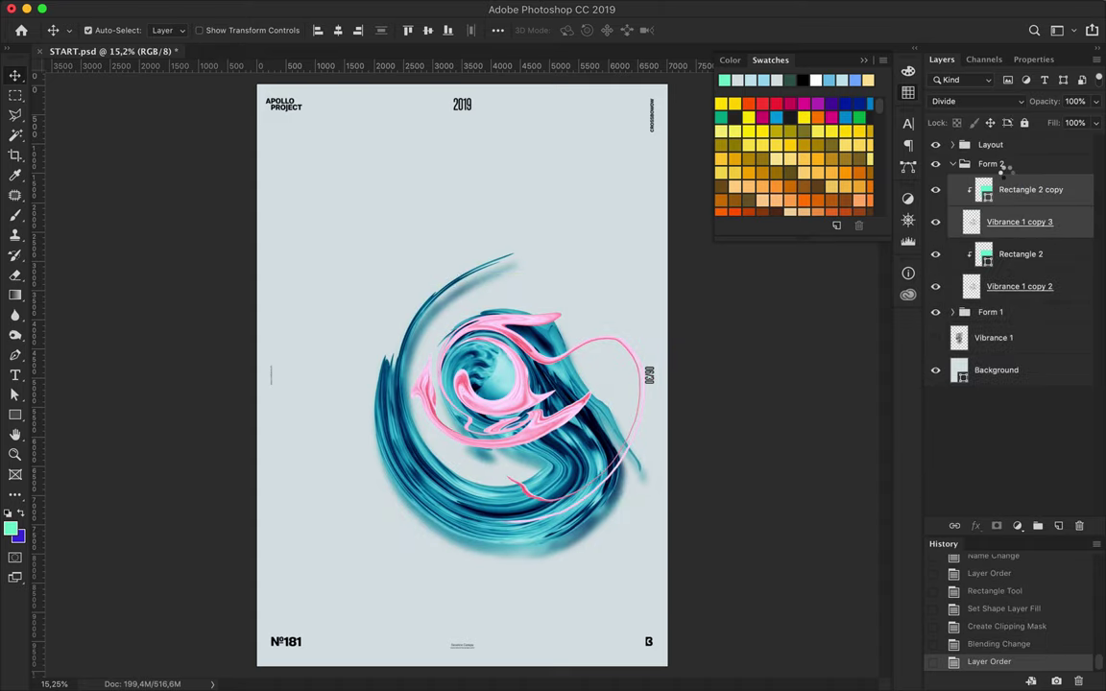
key(ctrl+e)
click(380, 8)
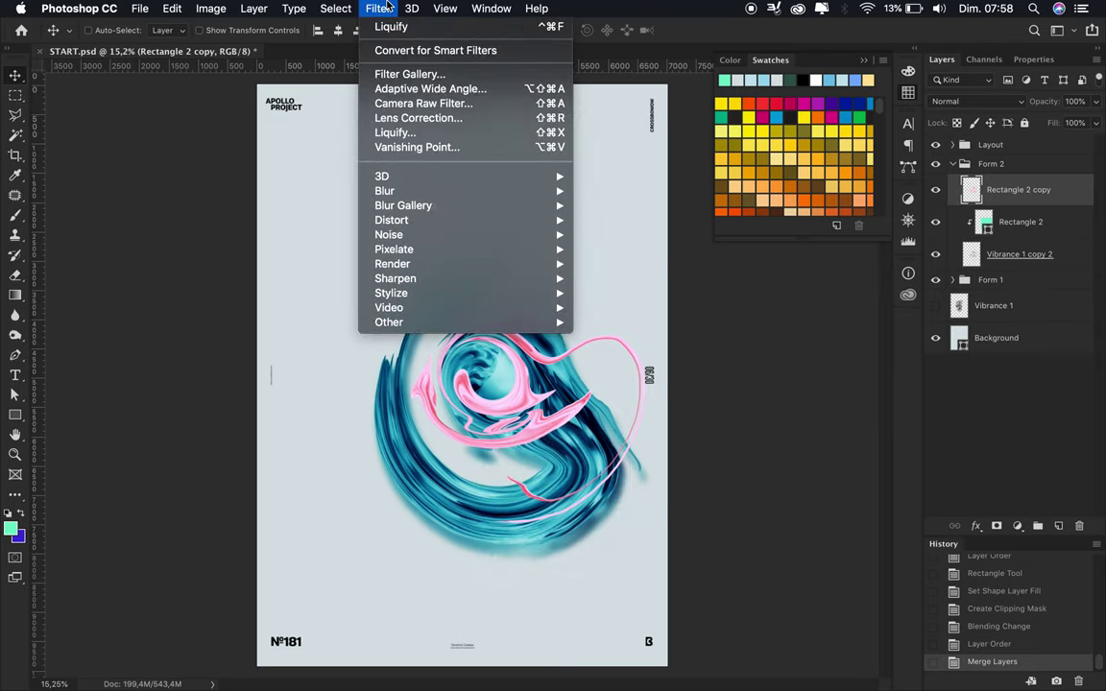
mouse_move(390, 235)
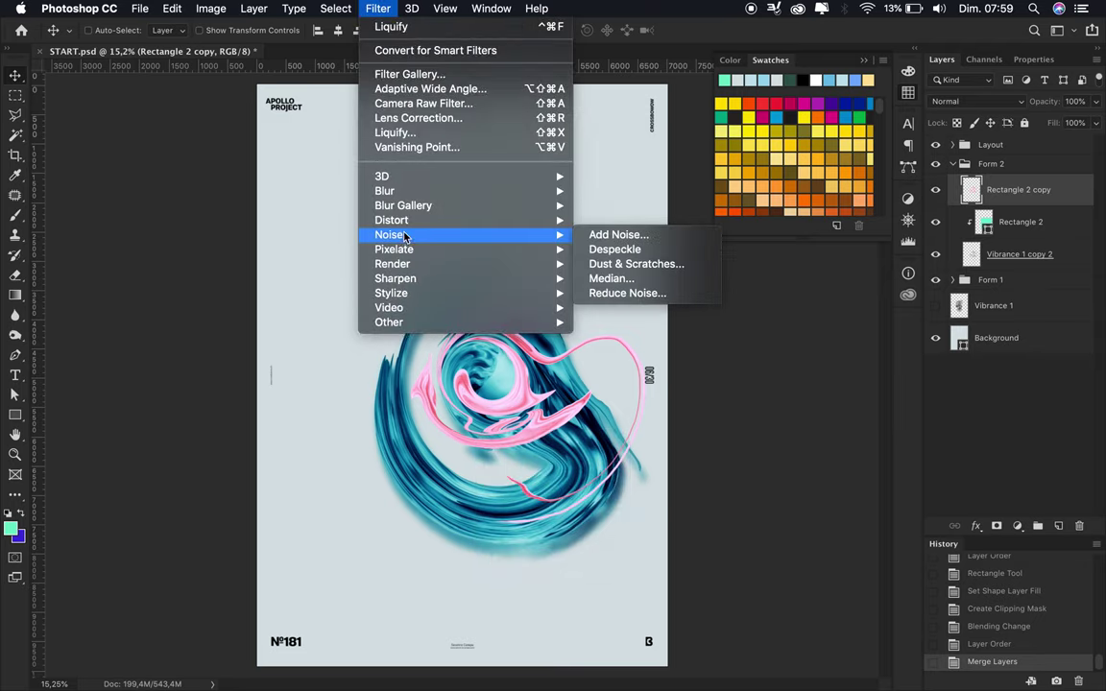
click(628, 249)
click(879, 154)
Try Linear Burn and Darken blending on the pink copies, merge them, and shift the result.
click(979, 101)
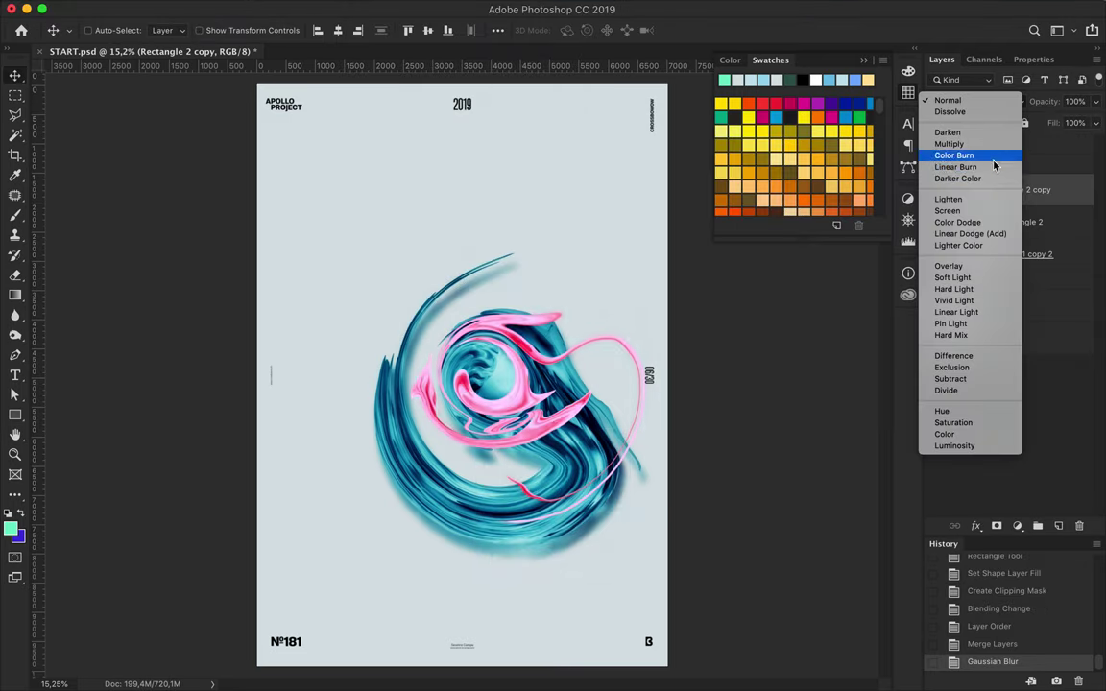
click(995, 167)
click(975, 101)
drag(1015, 261, 1023, 304)
click(960, 65)
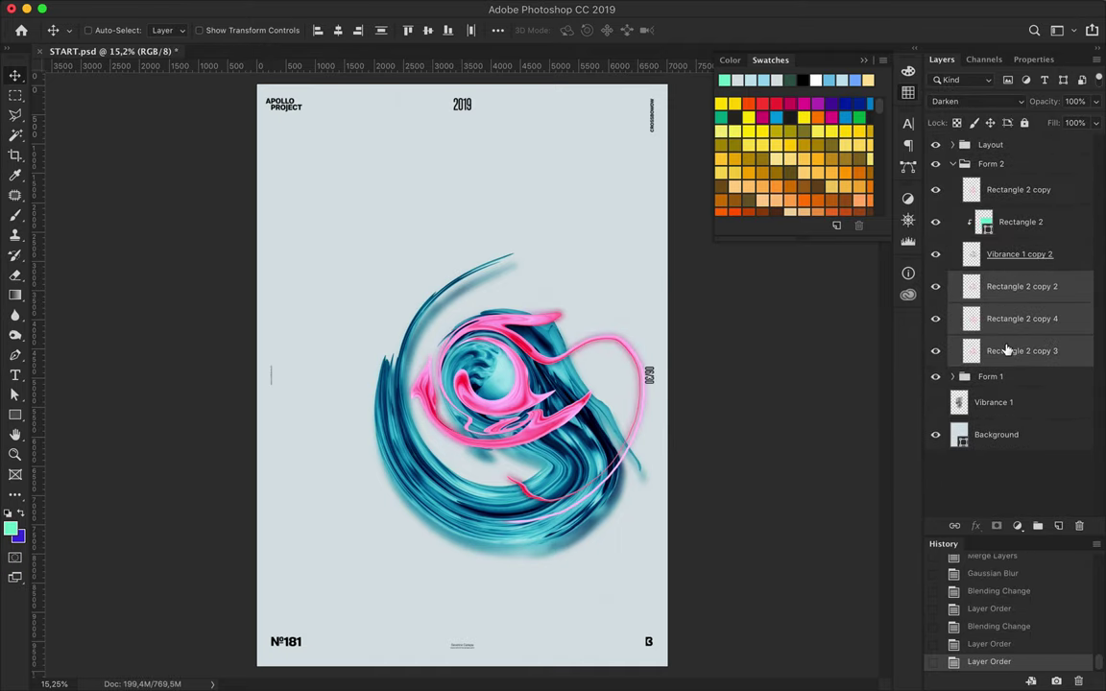
key(ctrl+e)
drag(523, 368, 524, 382)
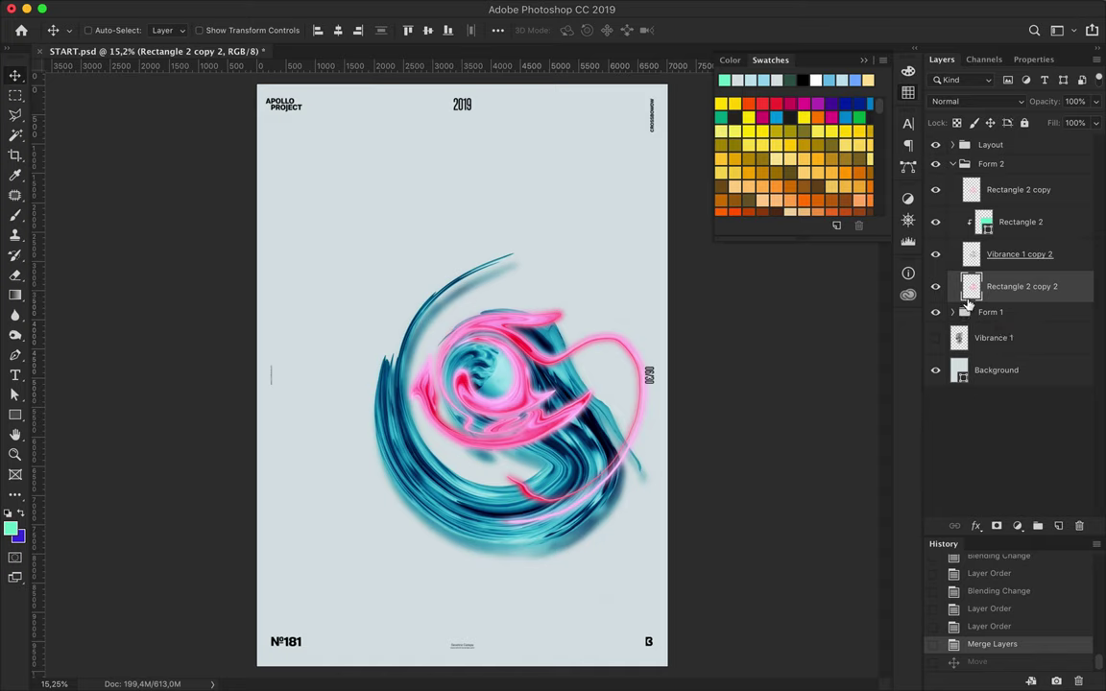
Undo the merge, set a copy to Hard Mix, and place Rectangle 2 copy 4 below copy 3.
key(ctrl+z)
click(974, 101)
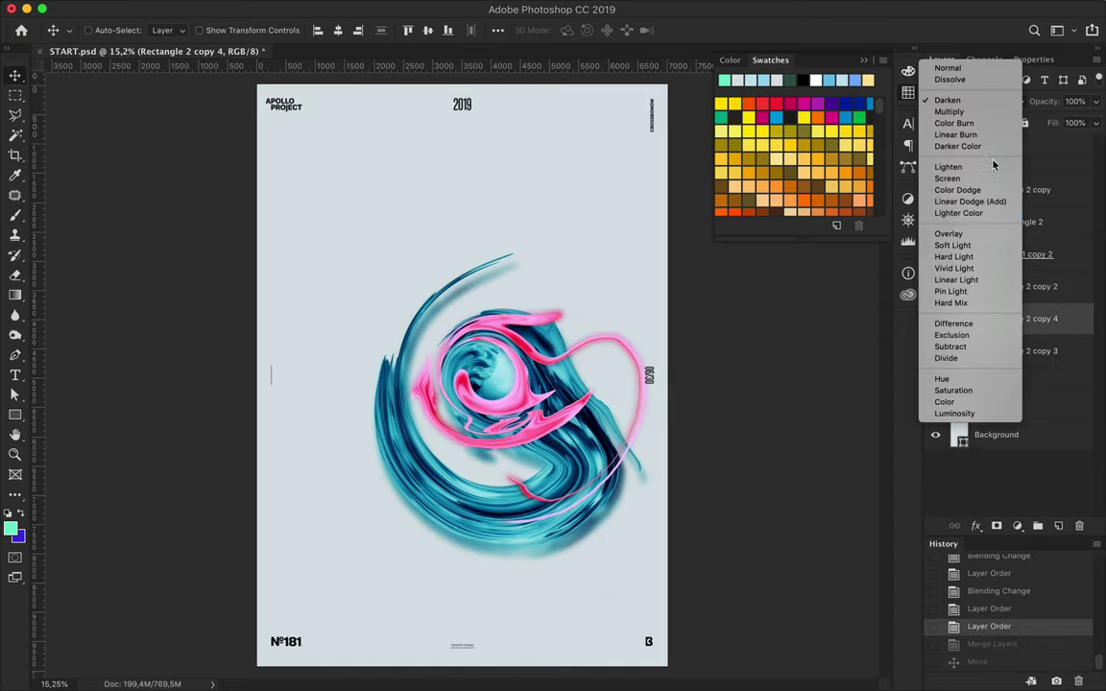
click(961, 302)
drag(1027, 318, 984, 358)
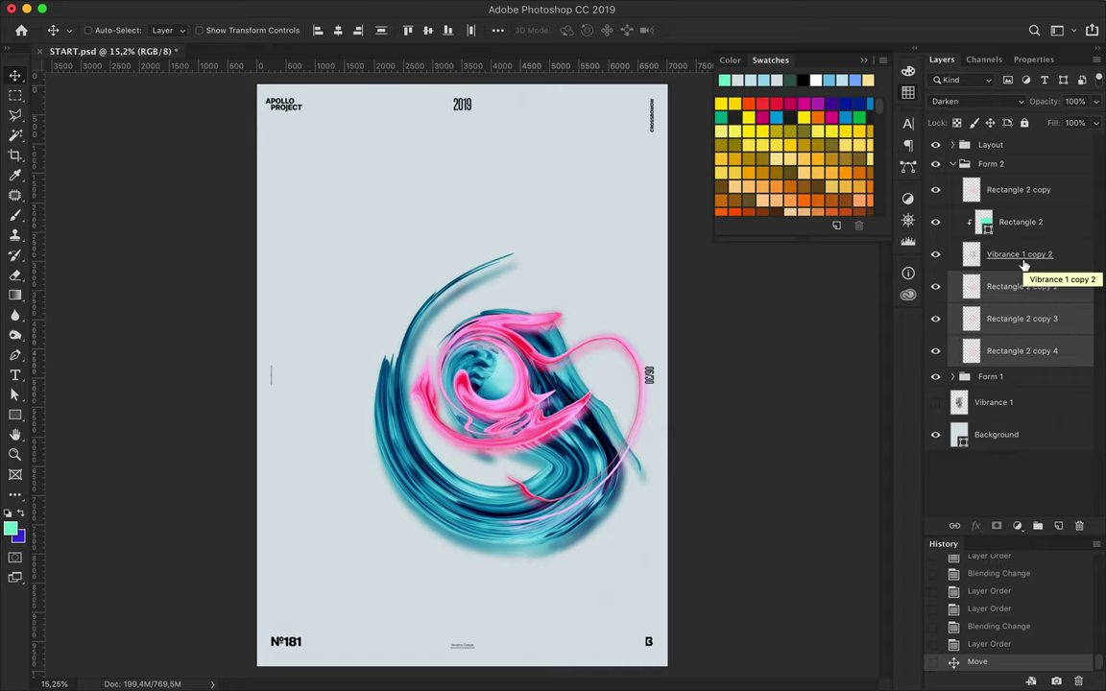
click(952, 163)
click(999, 210)
Duplicate Vibrance 1 to the top, cut out a face piece with the Pen, and move it onto the swirl.
drag(1012, 210, 1012, 168)
key(p)
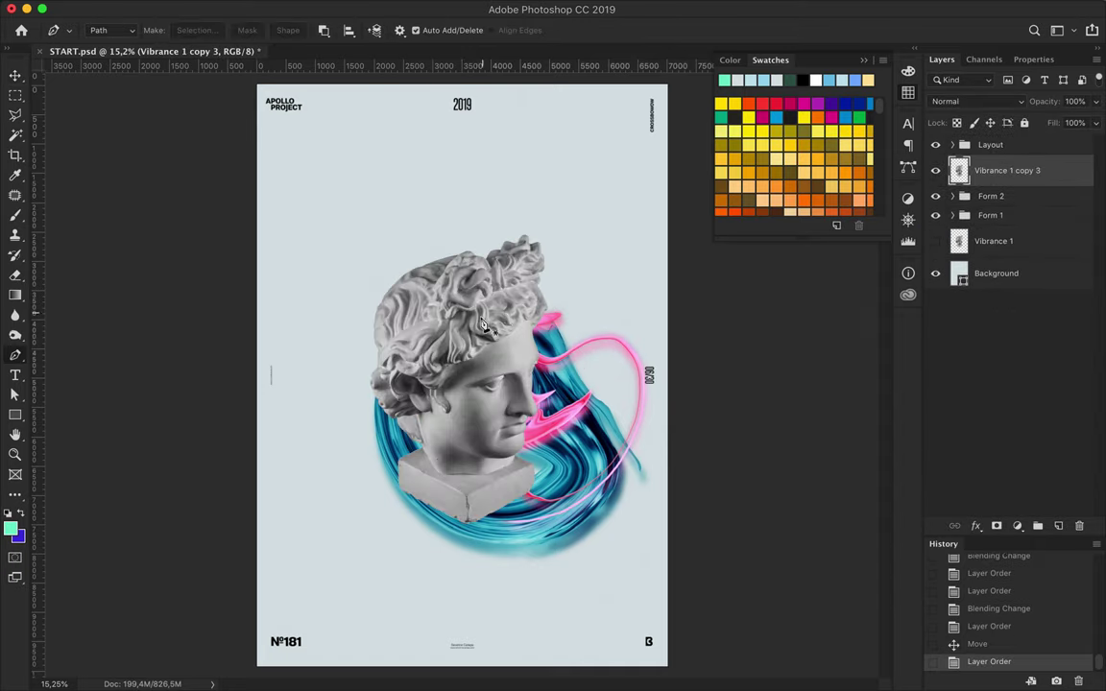
key(ctrl+Return)
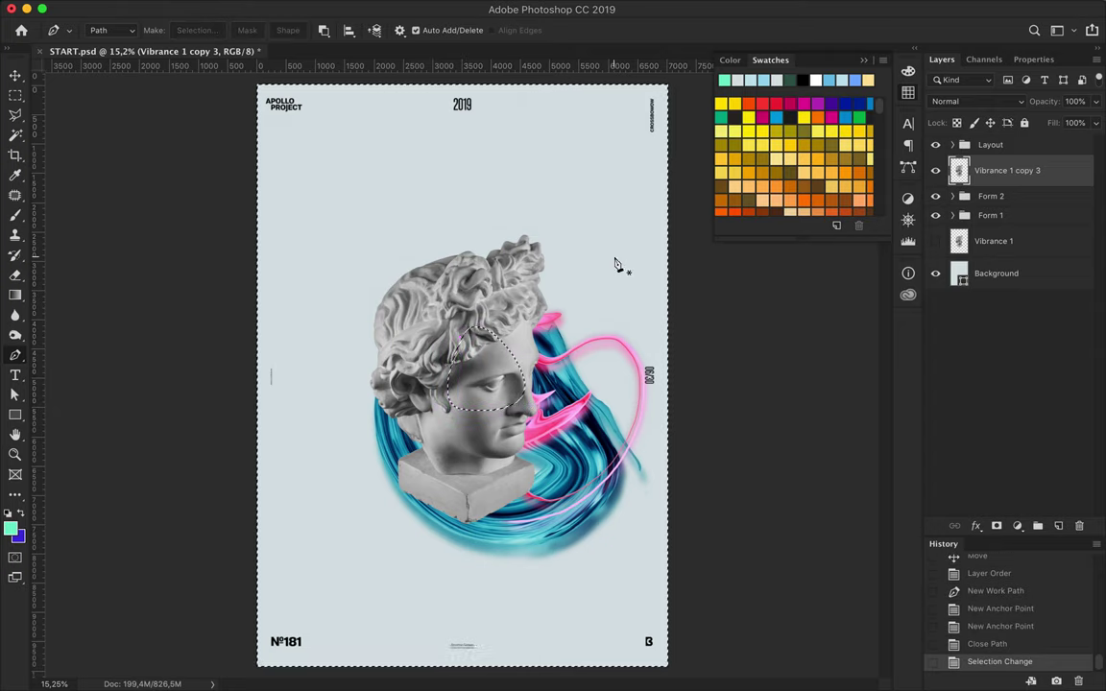
key(Delete)
key(ctrl+d)
key(v)
drag(566, 333, 547, 284)
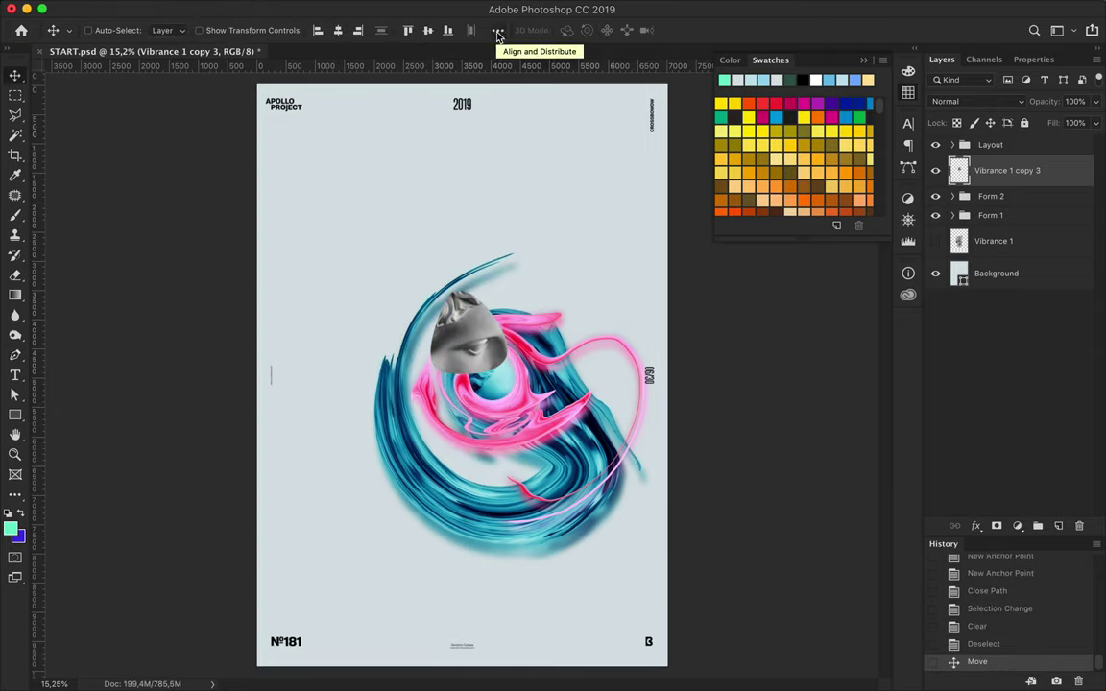
Liquify the face piece into a small upward grey swirl, skipping the Gaussian Blur.
click(480, 8)
click(629, 243)
key(Return)
click(384, 7)
click(446, 136)
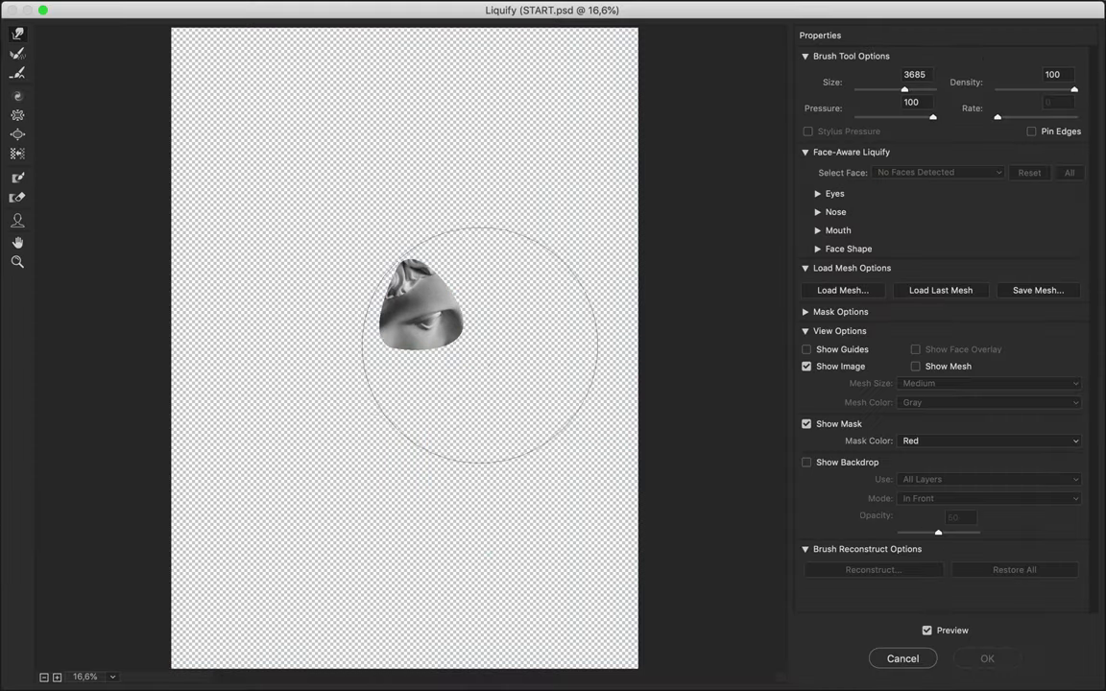
mouse_move(480, 343)
mouse_down()
mouse_move(471, 332)
mouse_move(533, 288)
mouse_move(326, 500)
mouse_move(288, 231)
mouse_move(326, 115)
mouse_up()
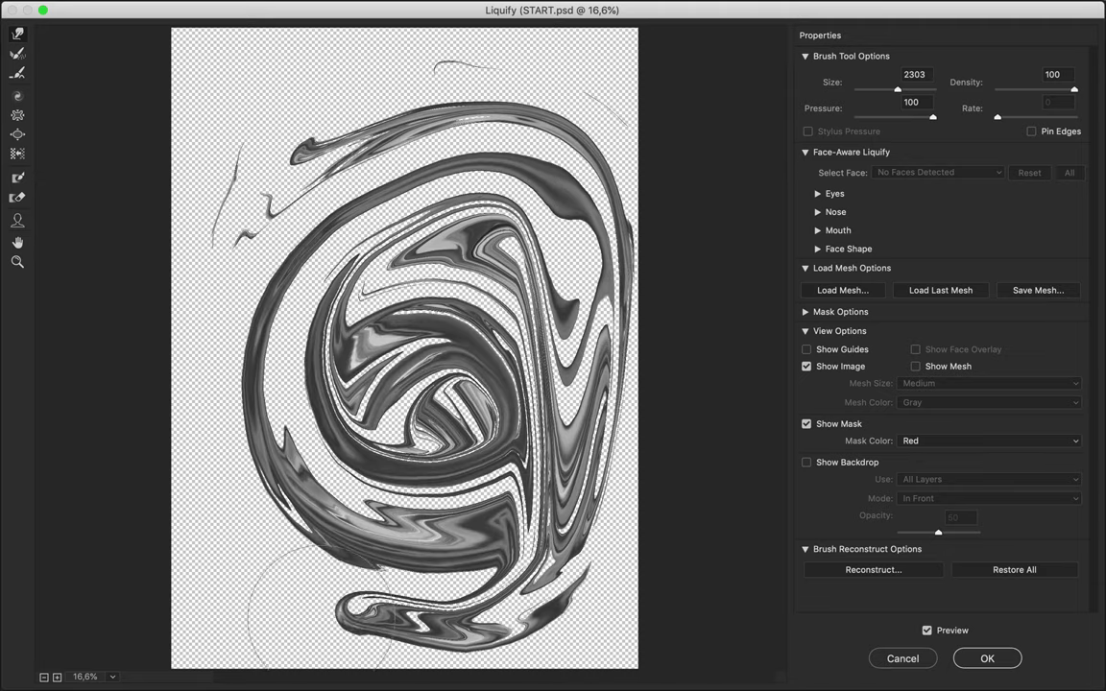
key(ctrl+alt+z)
key(ctrl+alt+z)
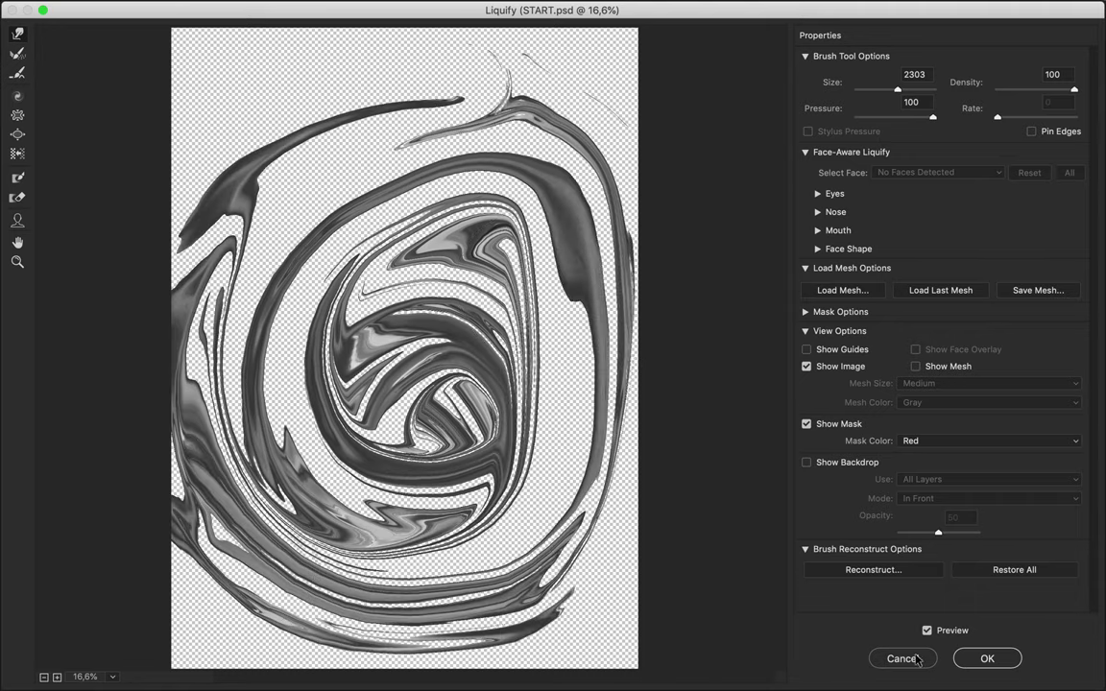
key(ctrl+alt+z)
key(ctrl+alt+z)
drag(398, 350, 412, 231)
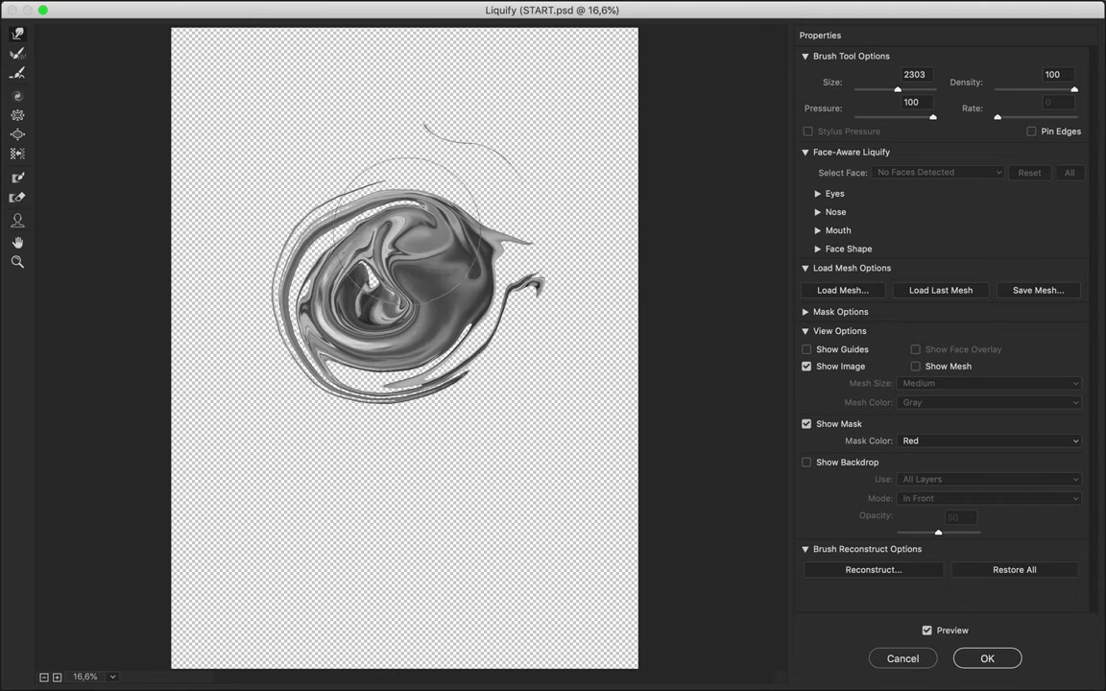
click(984, 660)
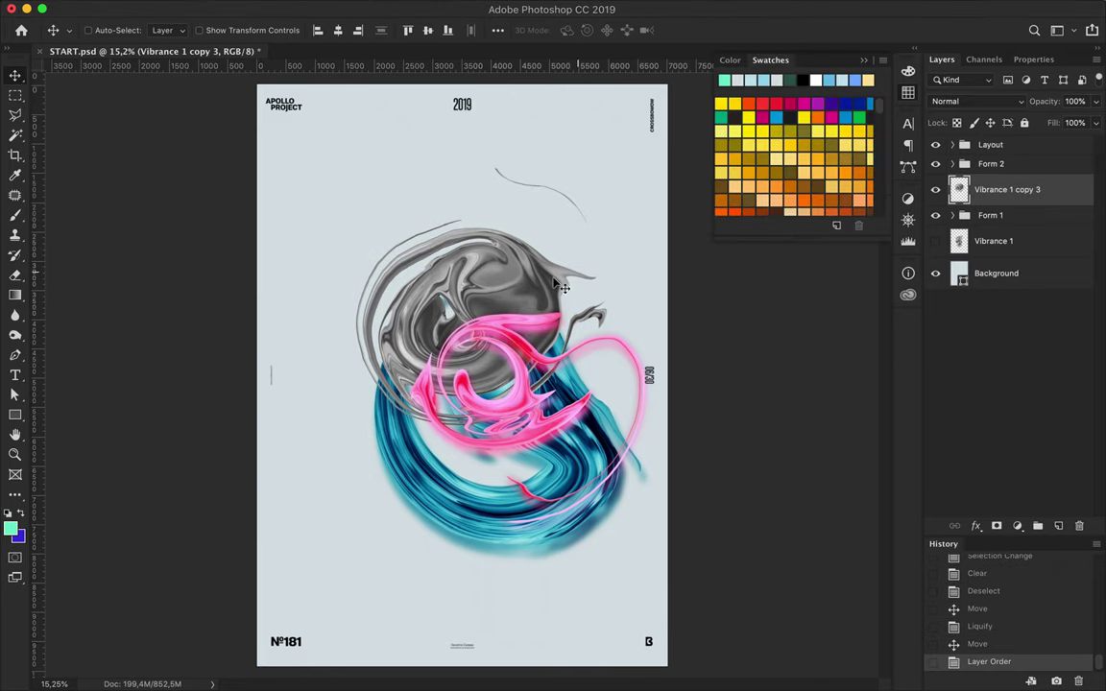
Reposition the grey swirl below Form 1 and place it in a new Form 3 group.
drag(490, 336, 470, 485)
drag(1007, 189, 1003, 226)
drag(395, 548, 455, 407)
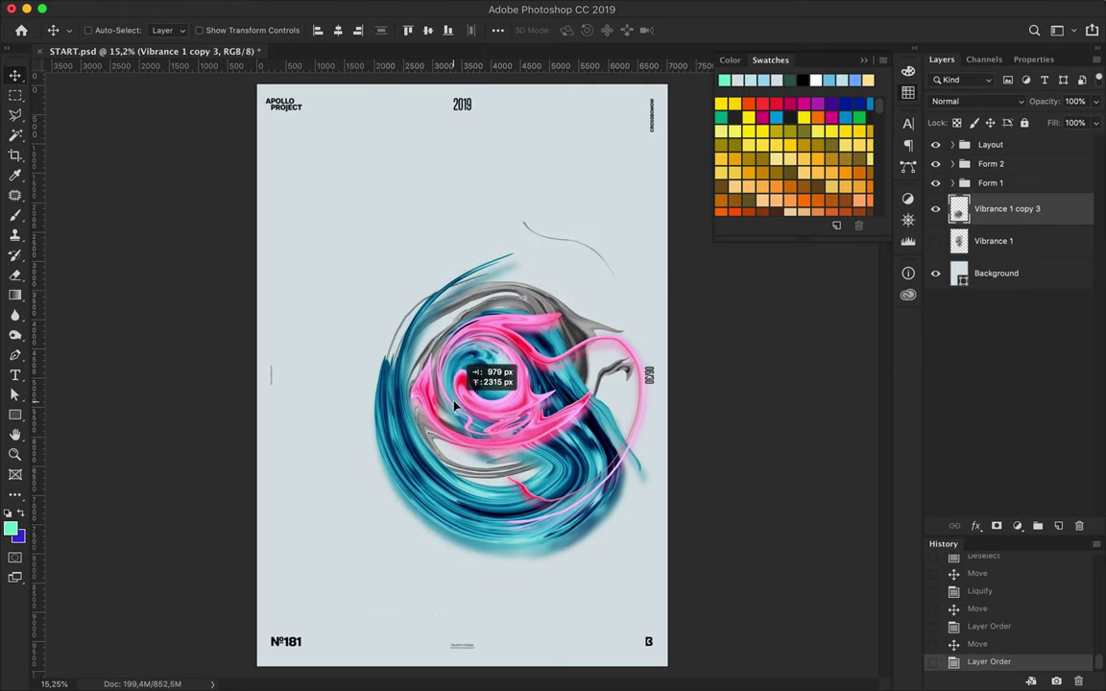
key(ctrl+g)
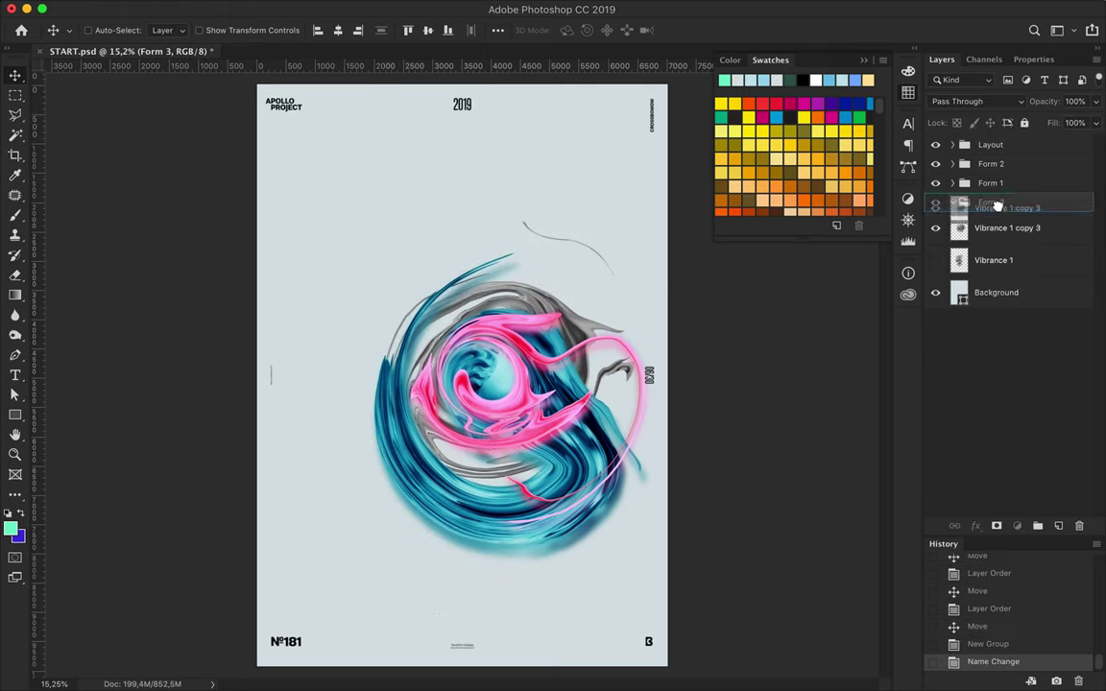
drag(997, 205, 1002, 231)
Tint the swirl with a blue rectangle clipped to it in Color Burn mode.
drag(343, 194, 643, 500)
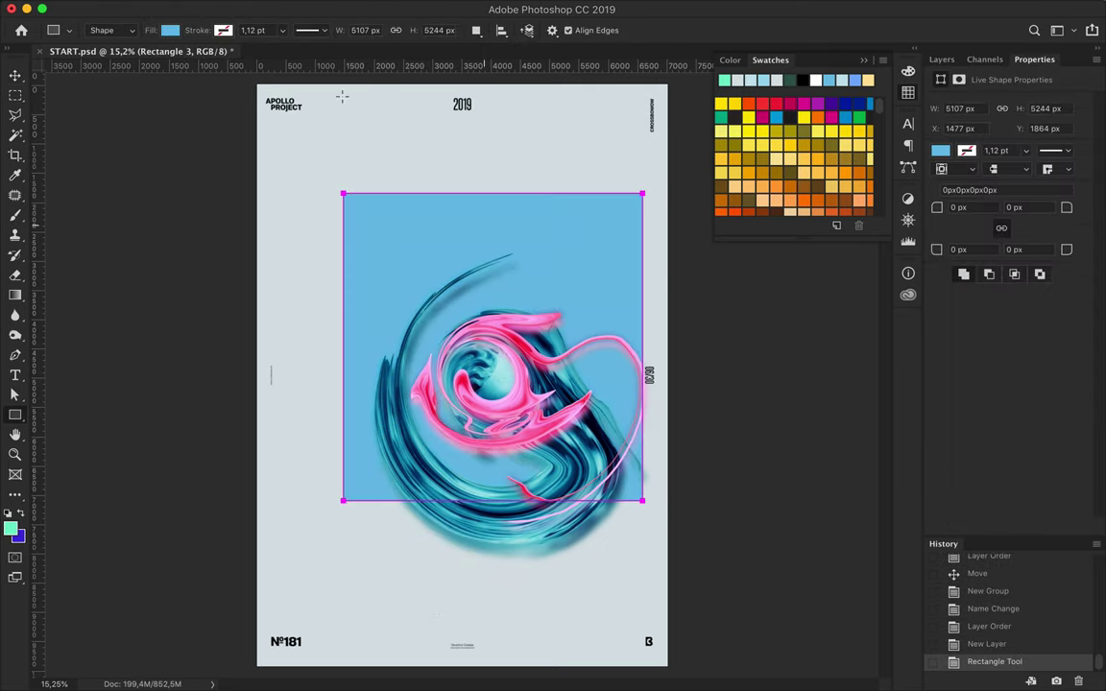
click(170, 30)
click(171, 98)
alt+click(995, 247)
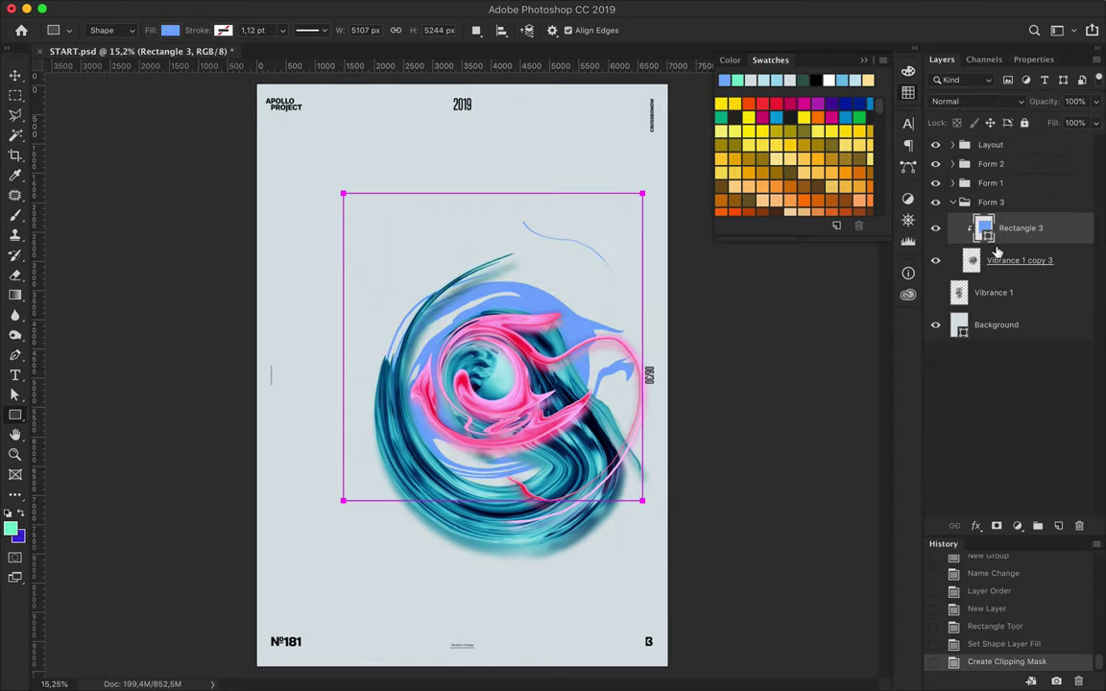
click(978, 101)
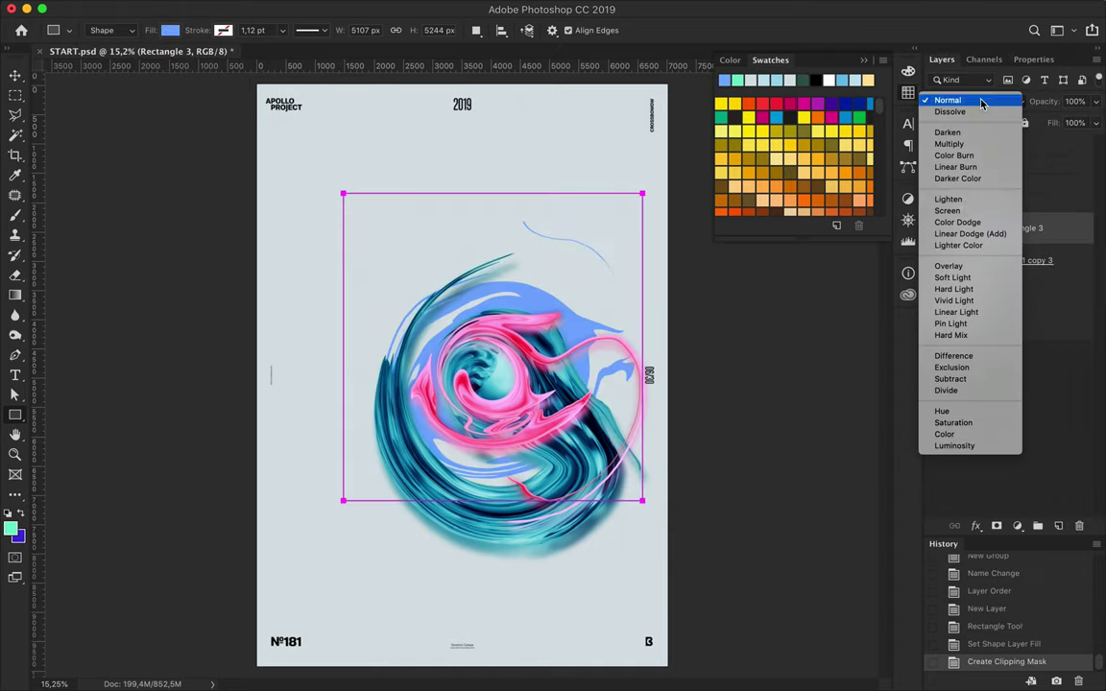
click(960, 148)
key(v)
mouse_move(547, 290)
mouse_down()
mouse_move(507, 317)
mouse_move(492, 282)
mouse_up()
Rotate the blue rectangle about 35° and stamp a merged tinted copy of the swirl.
key(ctrl+t)
drag(526, 182, 509, 311)
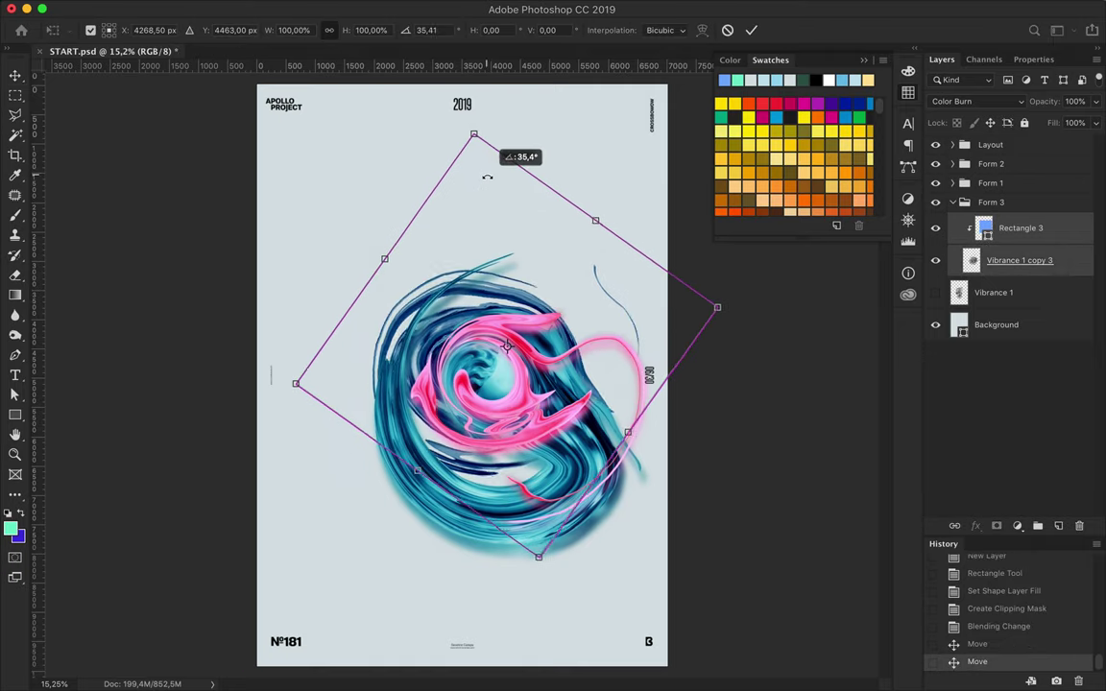
key(Return)
drag(1018, 228, 1021, 216)
key(ctrl+alt+e)
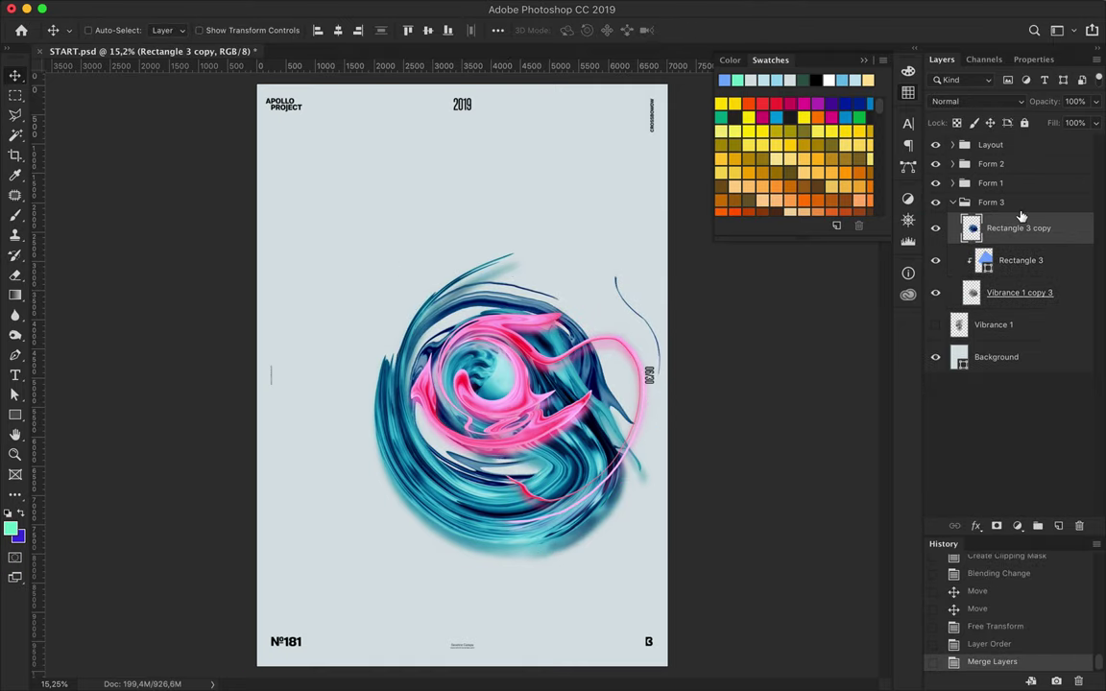
mouse_move(253, 8)
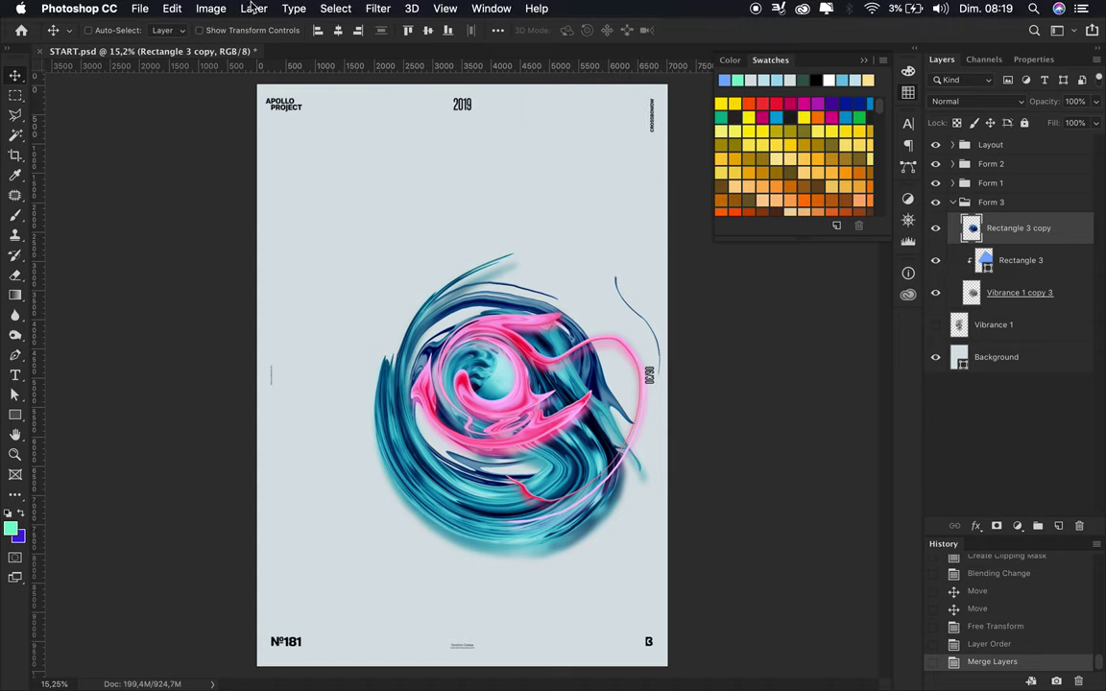
click(378, 9)
mouse_move(387, 191)
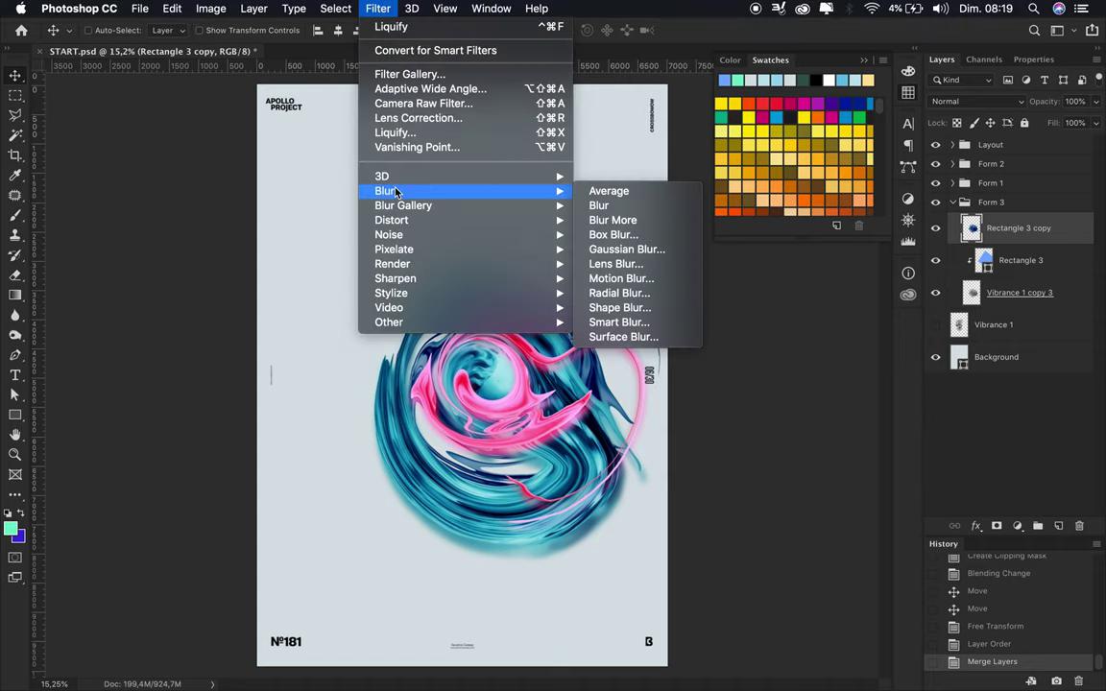
Gaussian-blur the navy swirl copy and blend it as Pin Light.
click(595, 252)
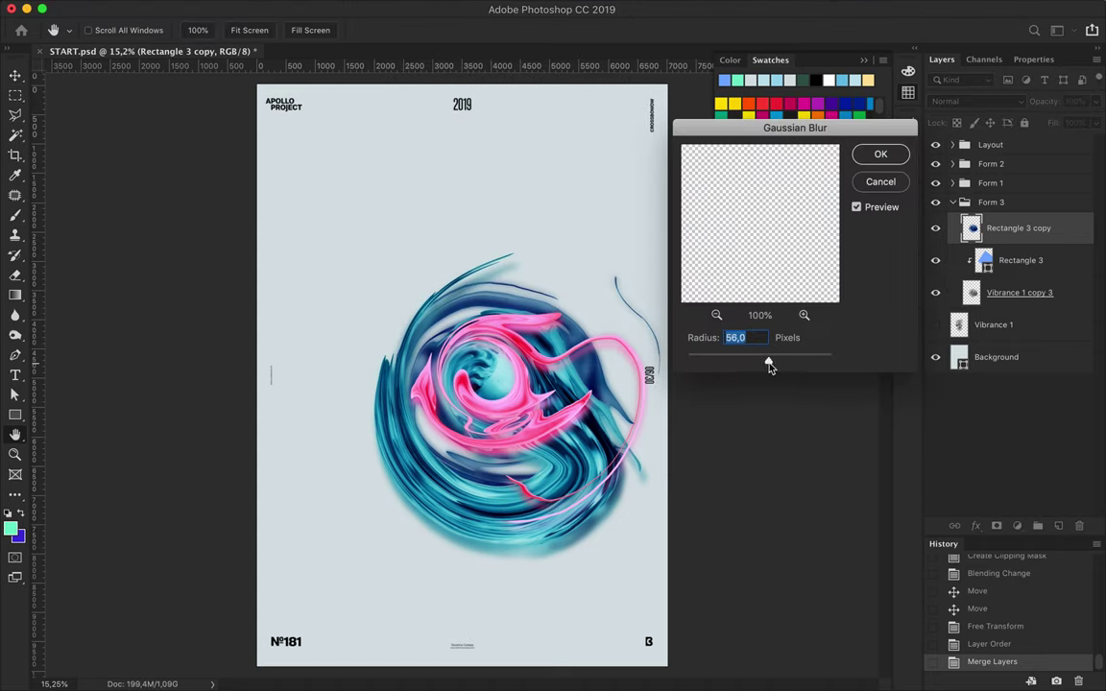
click(880, 153)
click(968, 100)
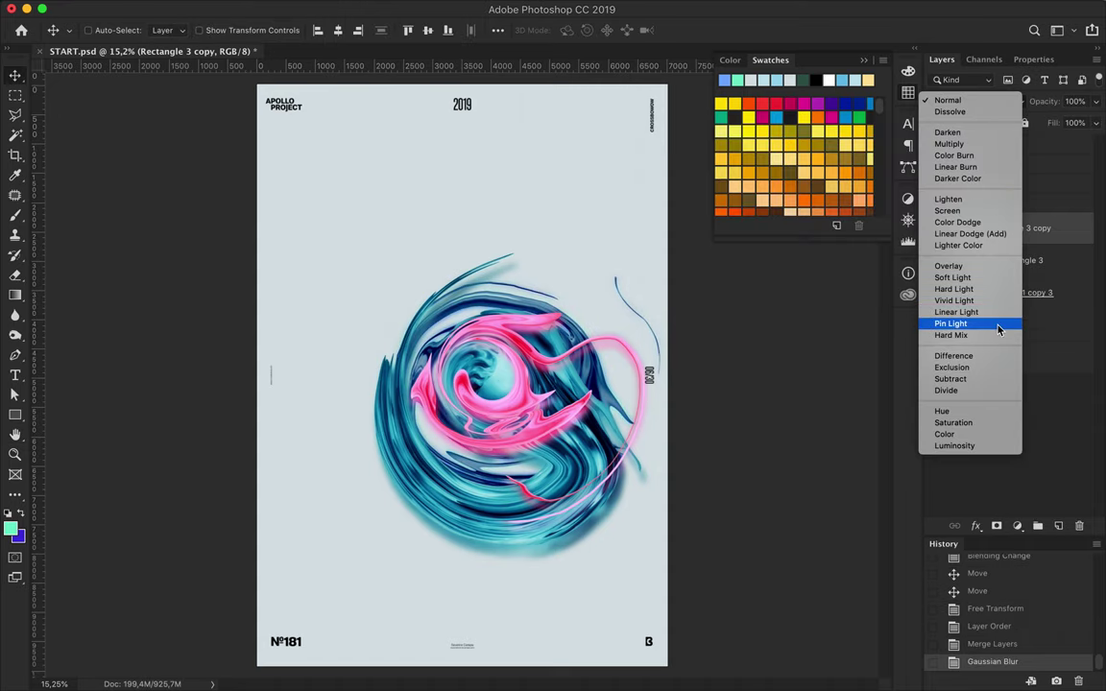
click(960, 323)
Add a Darken duplicate of the blurred copy lower in the layer stack.
drag(1018, 293, 1035, 307)
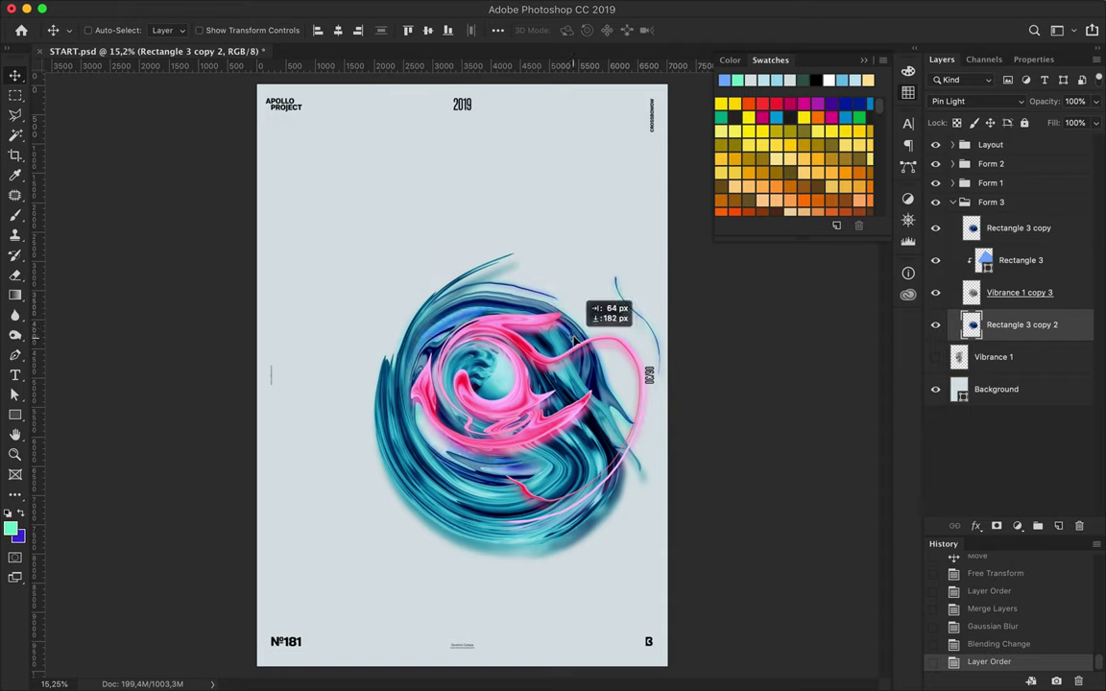
drag(574, 339, 575, 339)
click(977, 101)
click(965, 48)
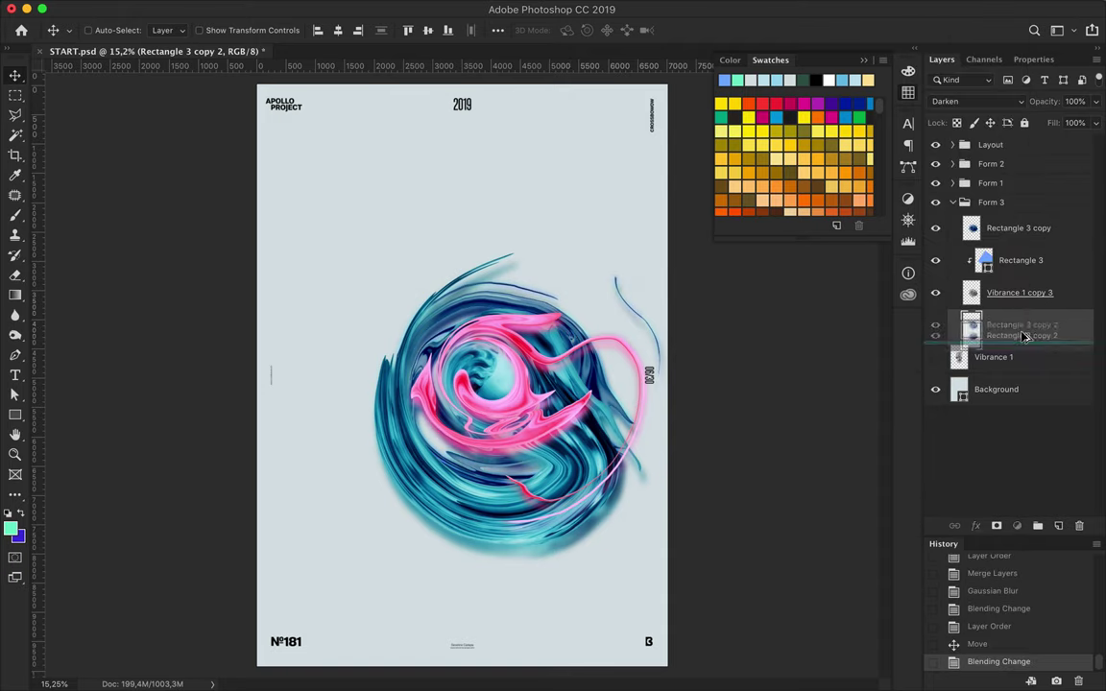
drag(1056, 324, 1023, 336)
Scale the Form 1, Form 2 and Form 3 groups up to about 108%.
click(987, 202)
shift+click(995, 163)
key(ctrl+t)
drag(321, 141, 267, 106)
drag(384, 288, 418, 317)
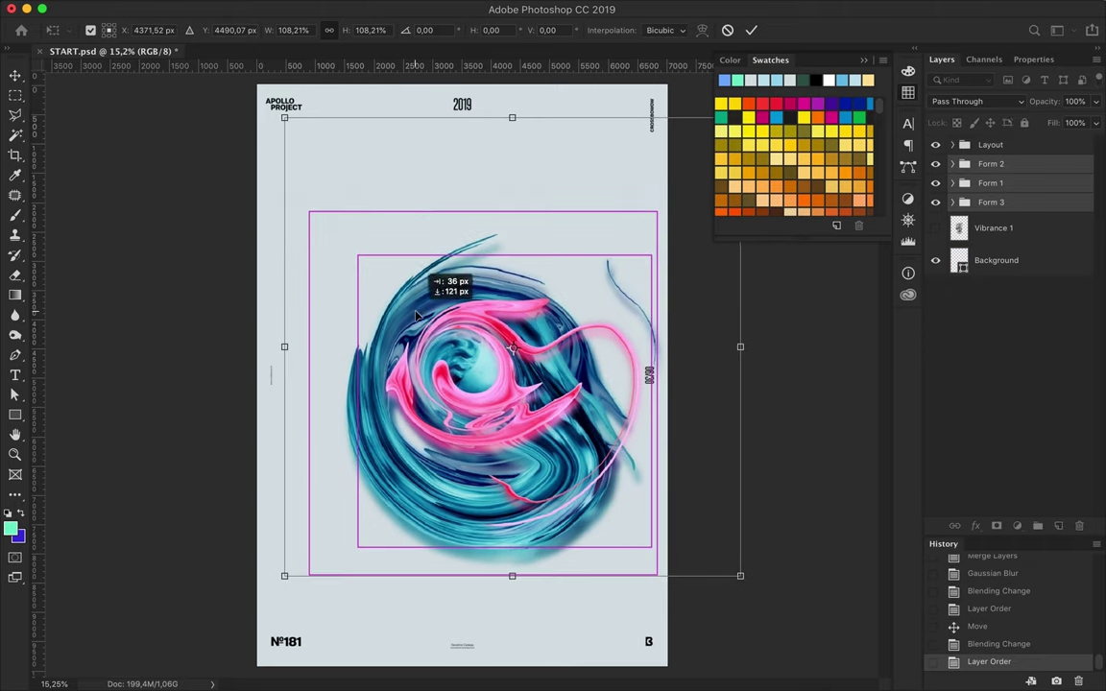
key(Return)
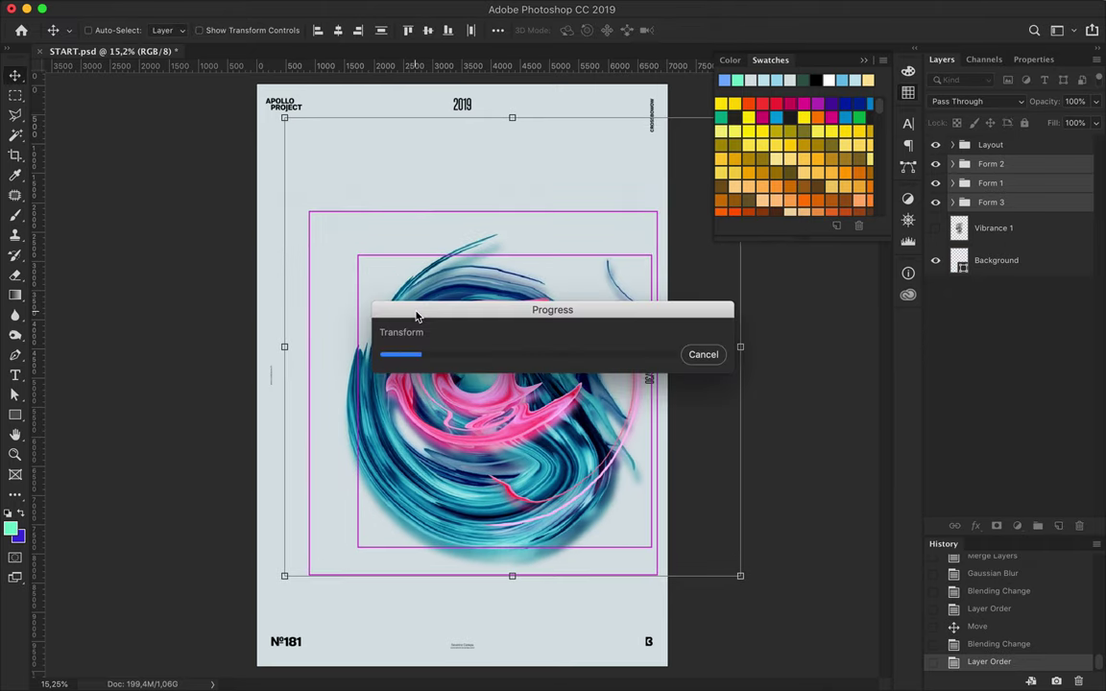
click(994, 228)
Duplicate Vibrance 1 and cut it down to a thin pen-drawn sliver.
drag(999, 228, 998, 156)
key(p)
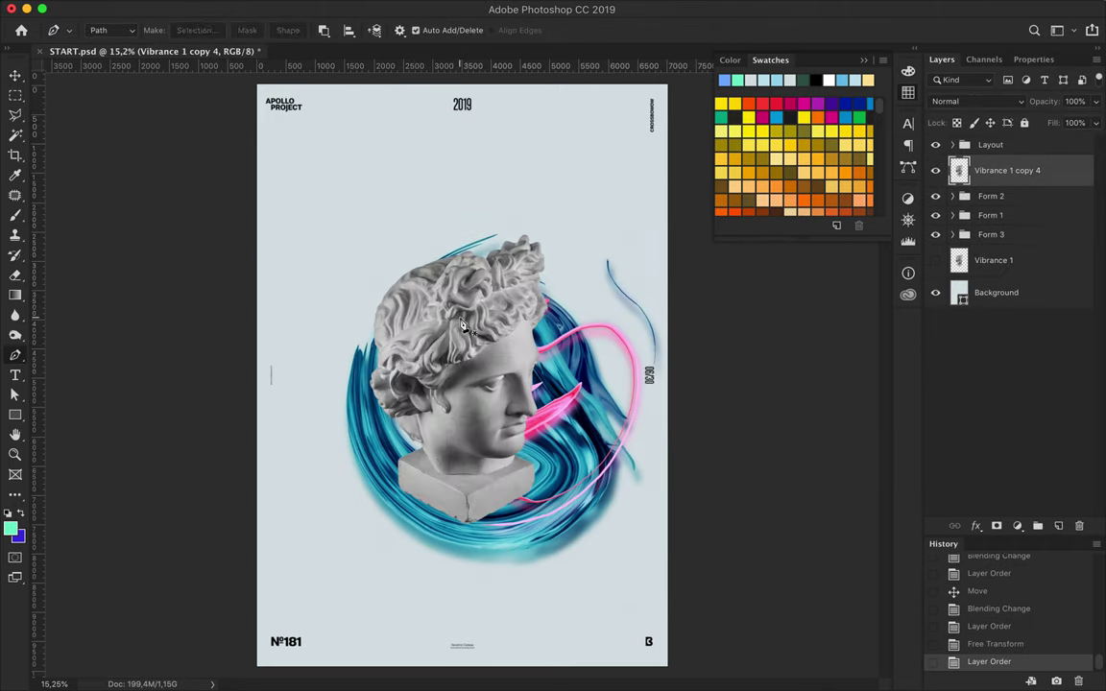
click(197, 30)
key(Return)
key(Delete)
key(ctrl+d)
key(v)
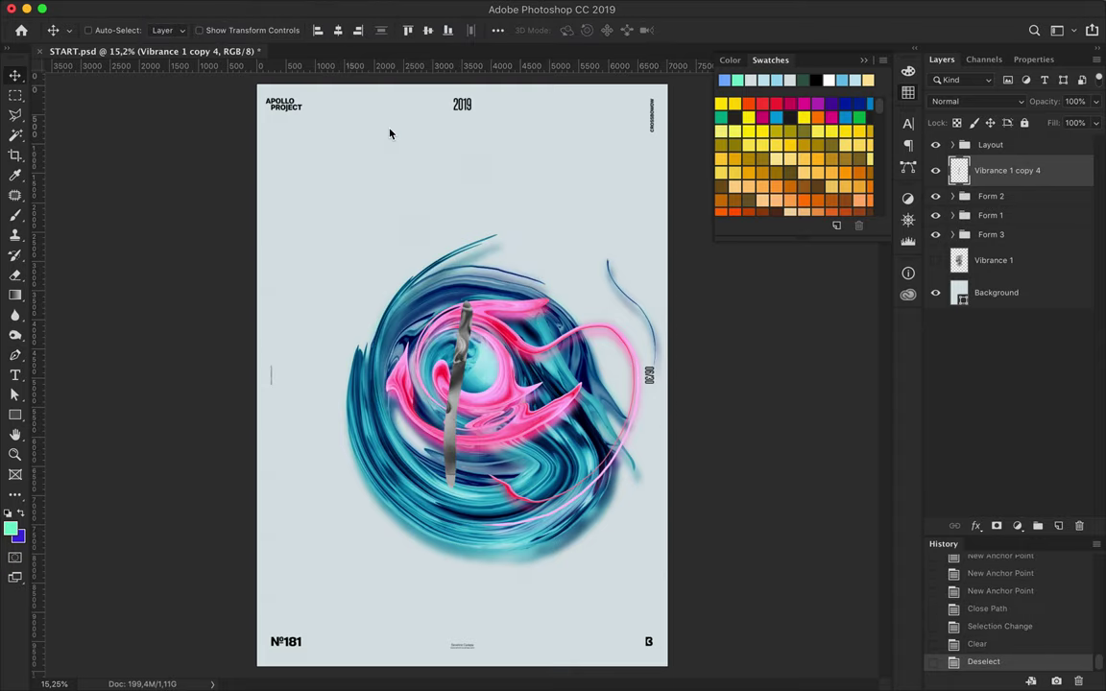
Liquify the sliver into a large grey ring, placed beneath Form 3 around the swirl.
key(ctrl+shift+x)
mouse_move(407, 425)
mouse_down()
mouse_move(573, 469)
mouse_move(616, 346)
mouse_move(307, 470)
mouse_move(457, 147)
mouse_move(531, 383)
mouse_move(379, 244)
mouse_move(480, 384)
mouse_move(461, 144)
mouse_move(614, 260)
mouse_move(538, 365)
mouse_move(316, 403)
mouse_move(288, 240)
mouse_move(451, 173)
mouse_move(461, 413)
mouse_up()
drag(288, 403, 461, 192)
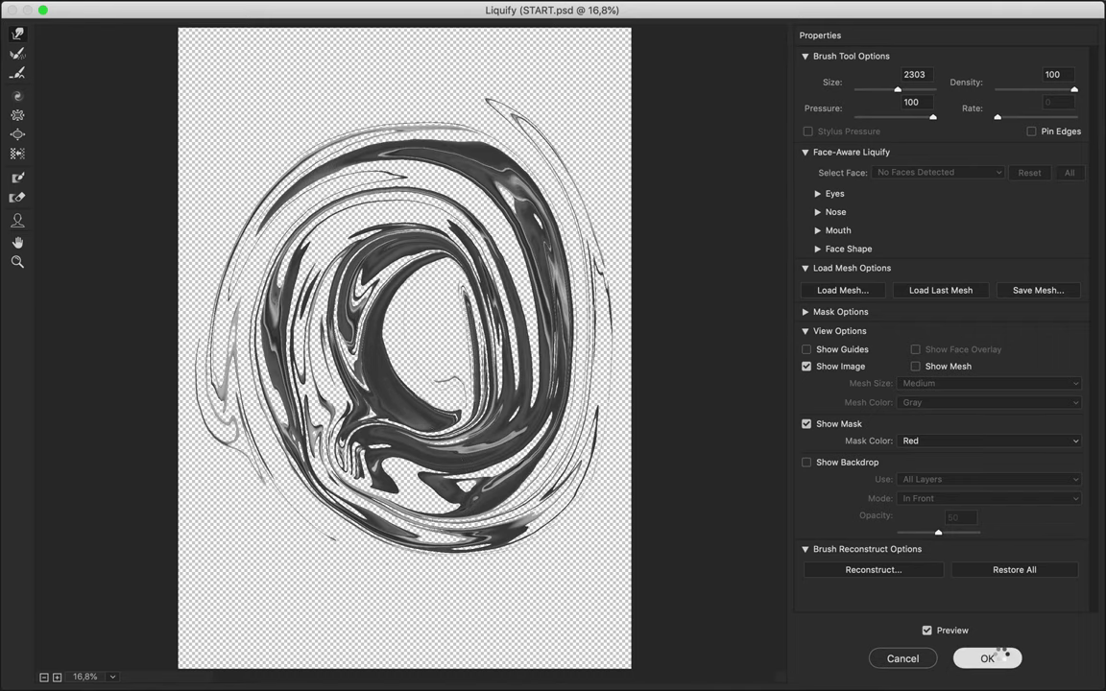
click(1001, 659)
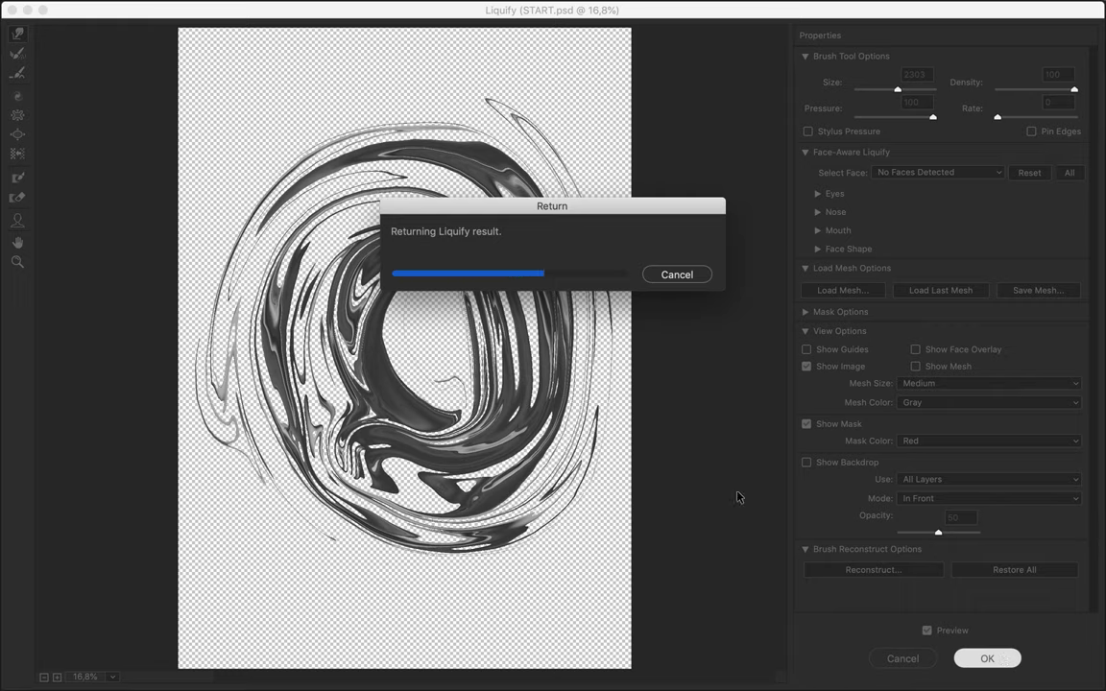
drag(576, 210, 518, 161)
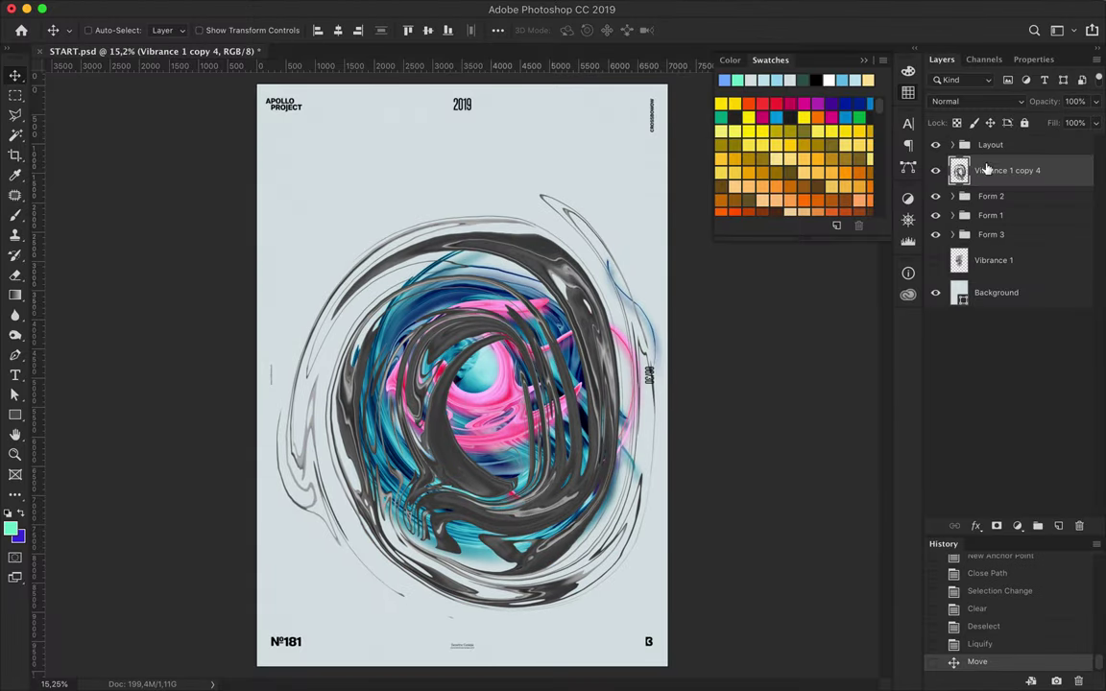
drag(980, 168, 980, 235)
mouse_move(540, 228)
mouse_down()
mouse_move(555, 256)
mouse_move(652, 258)
mouse_up()
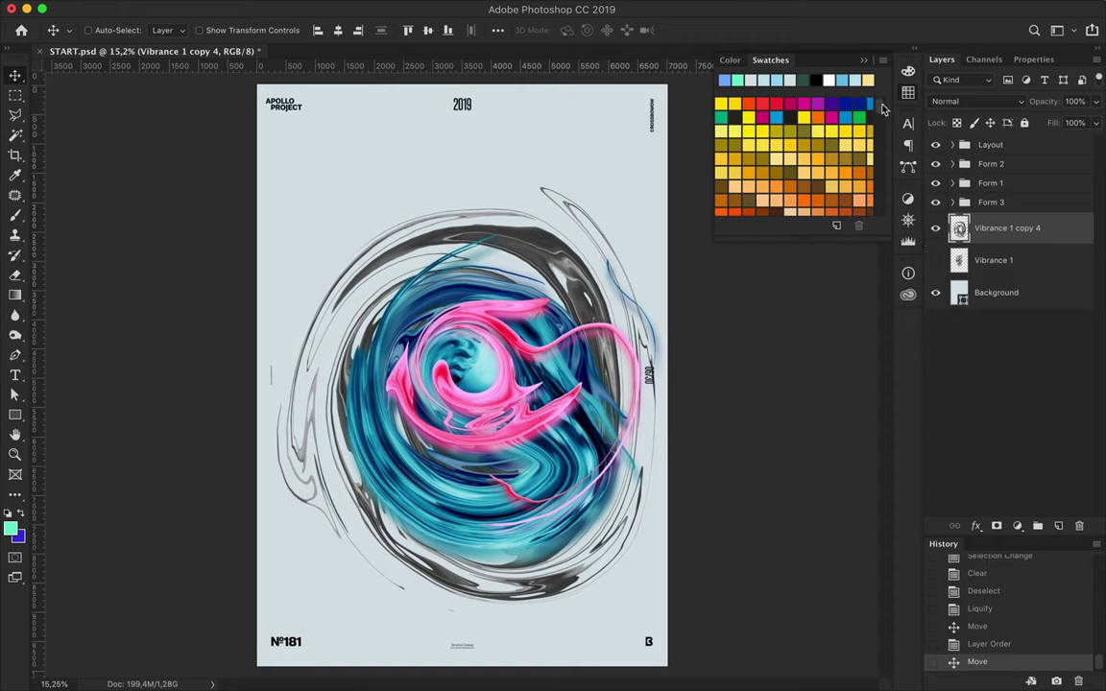
Pick a blue foreground colour and put the ring layer into a new Form 4 group.
click(844, 80)
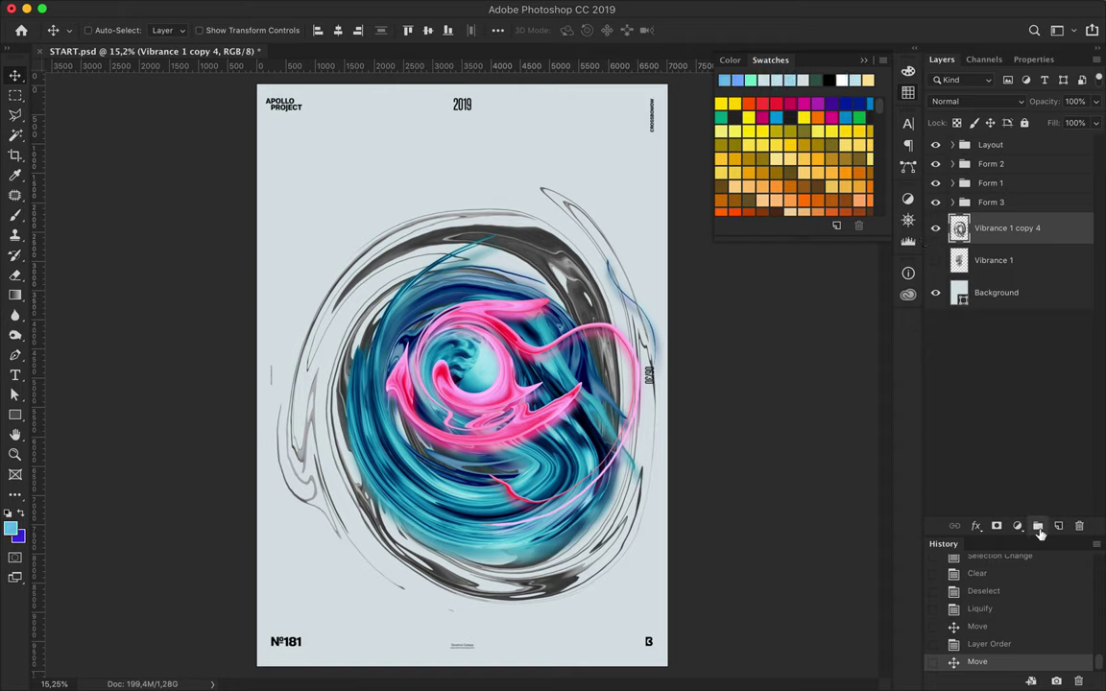
click(1038, 526)
text(Form 4)
key(Return)
drag(1008, 247, 1003, 222)
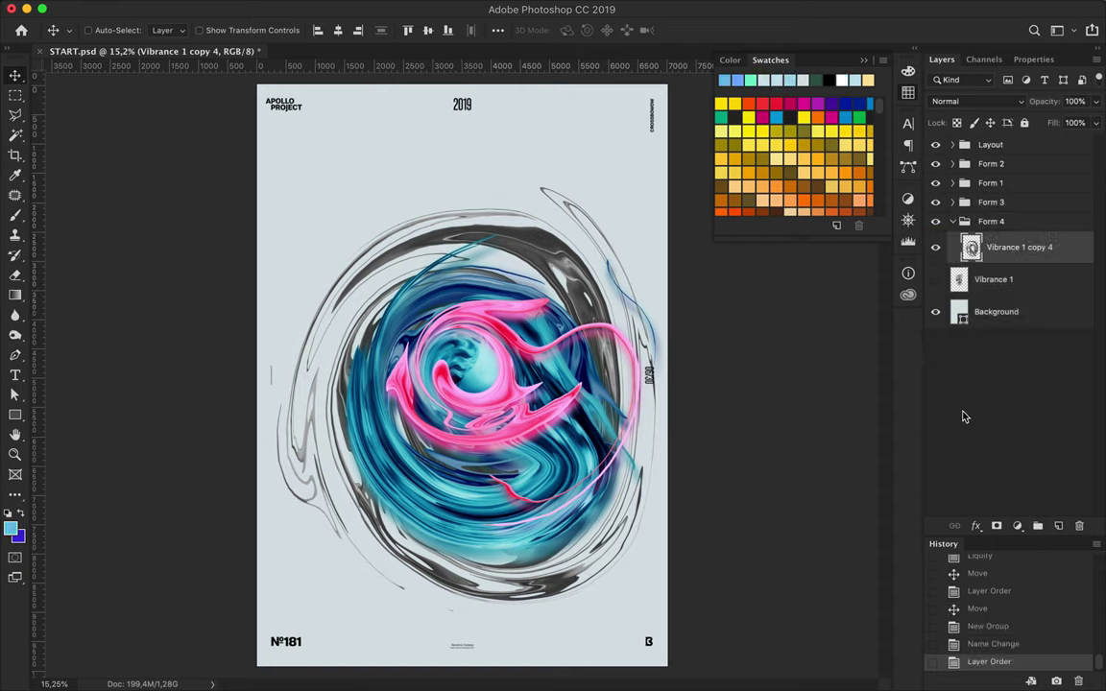
Draw a blue rectangle covering the poster on a new layer.
click(1058, 526)
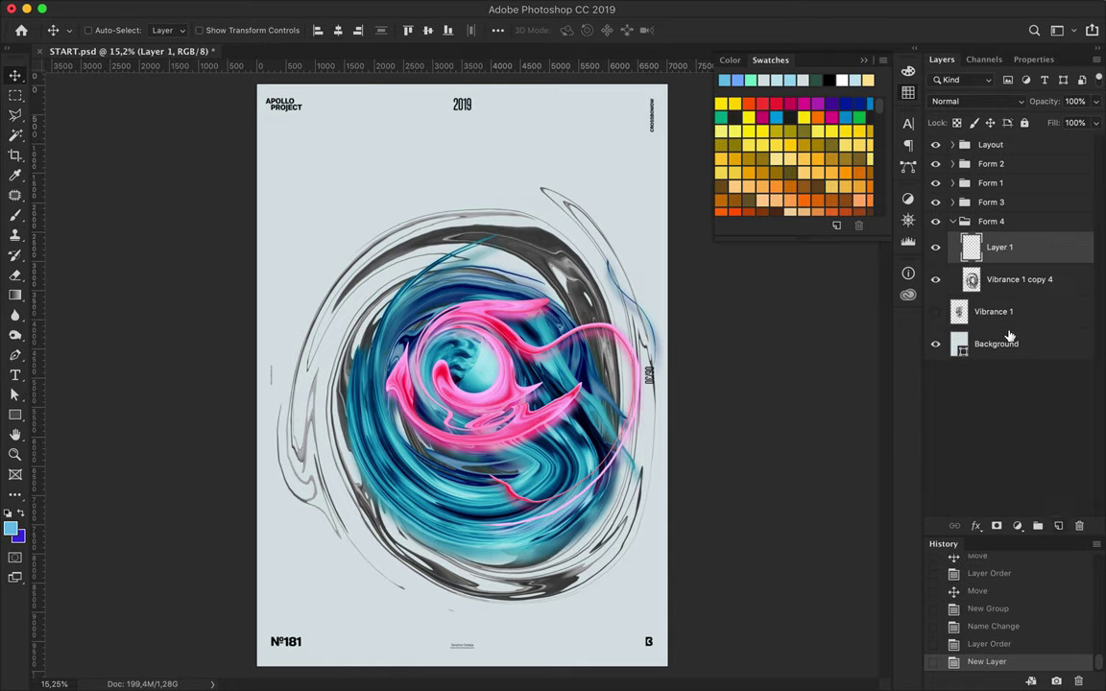
key(u)
click(171, 31)
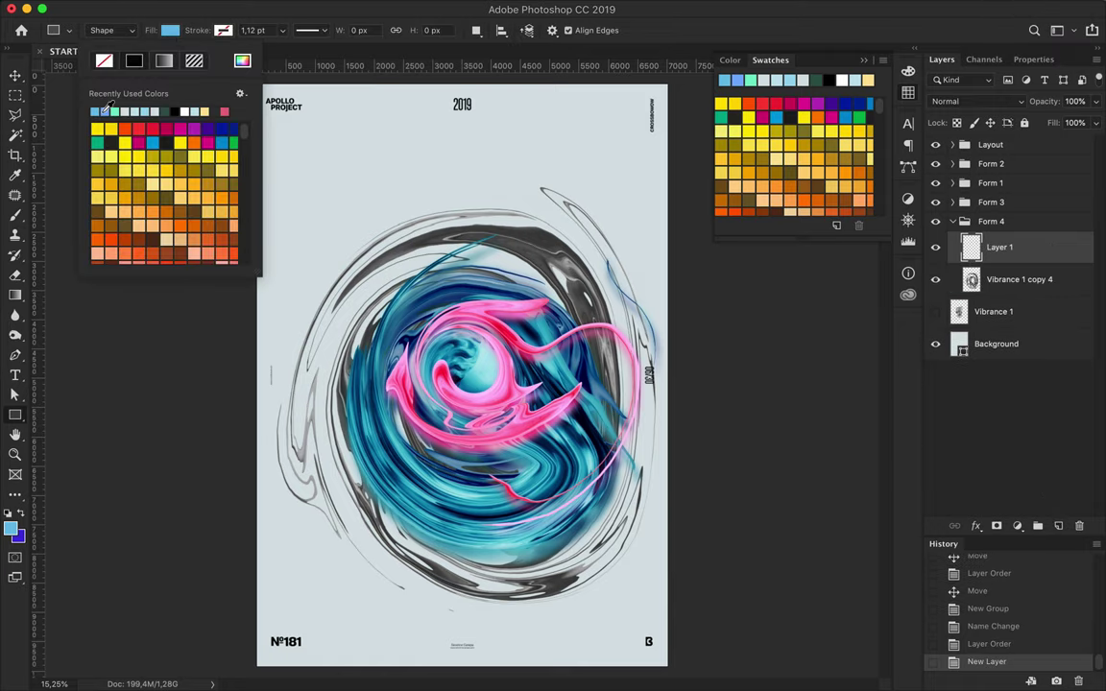
drag(279, 161, 662, 627)
key(a)
drag(278, 341, 275, 341)
Clip the blue rectangle to the swirl layer and blend it as Color Burn.
click(942, 60)
alt+click(1011, 266)
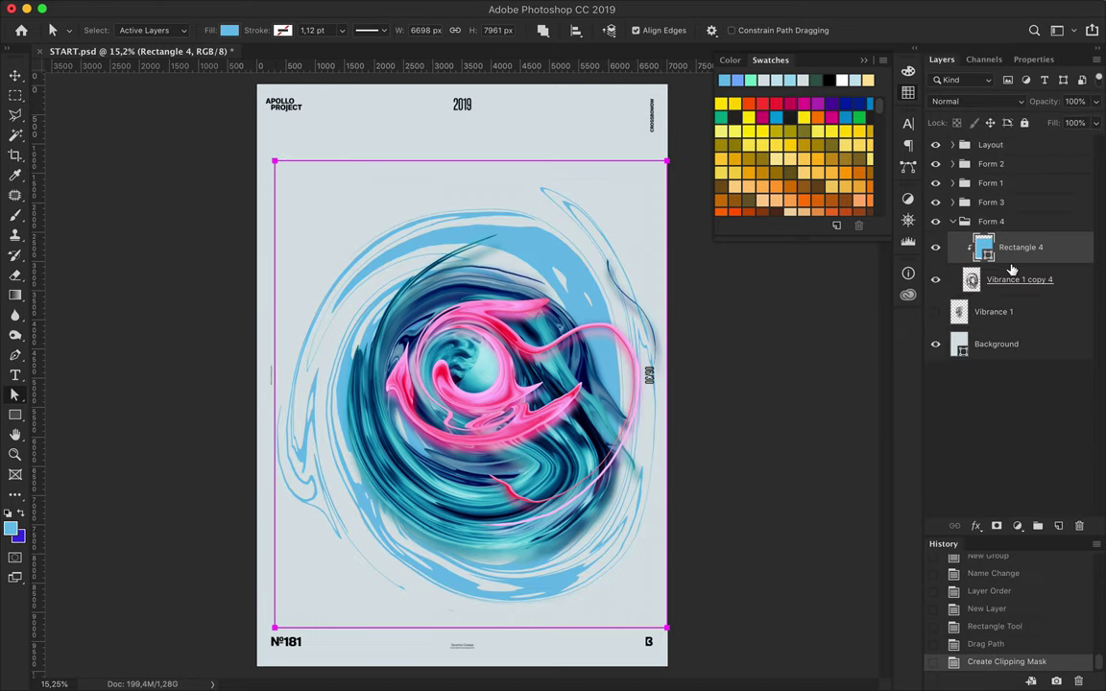
click(999, 102)
click(996, 159)
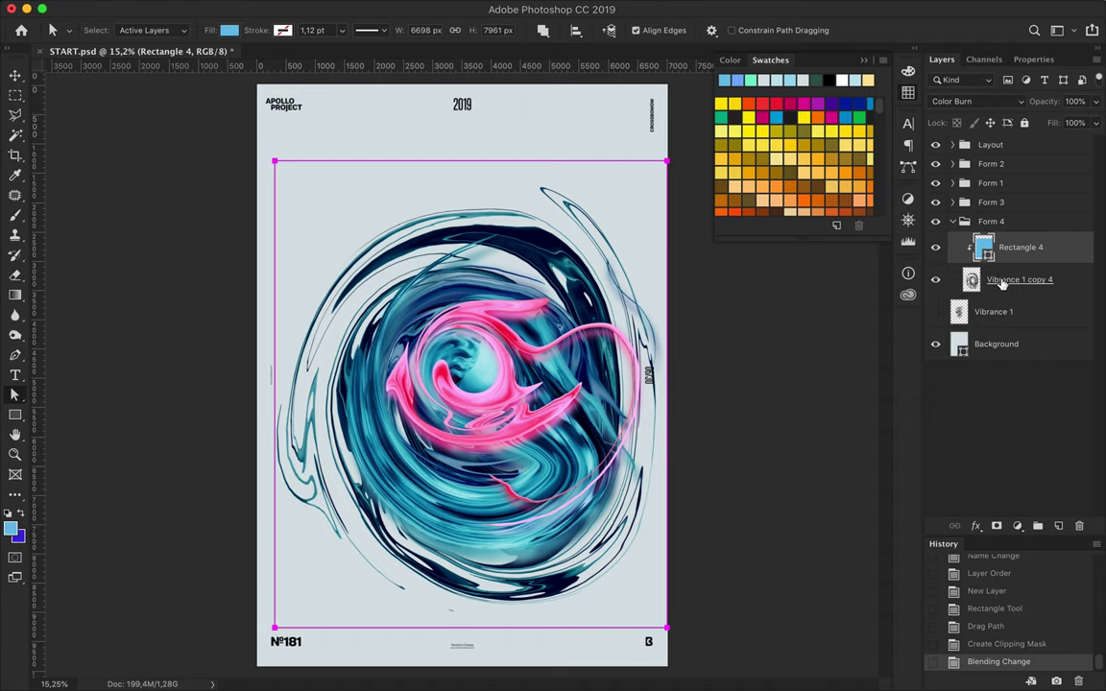
Duplicate the rectangle and swirl layers and merge the copies into Rectangle 4 copy.
drag(1004, 283, 996, 246)
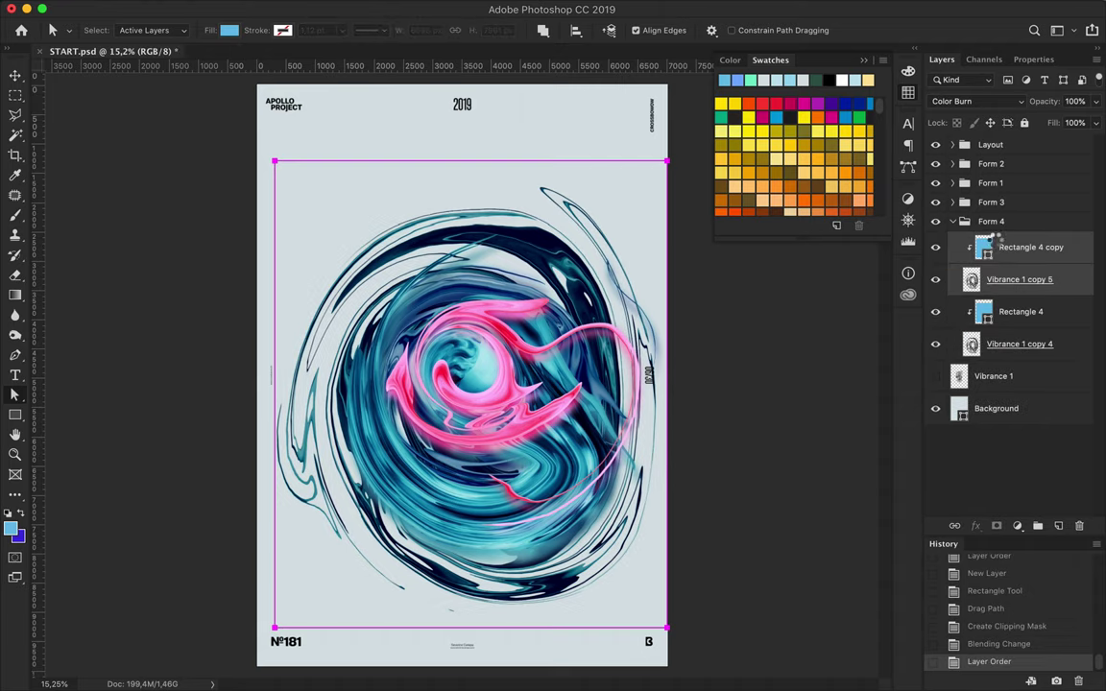
key(ctrl+e)
click(991, 221)
click(1007, 251)
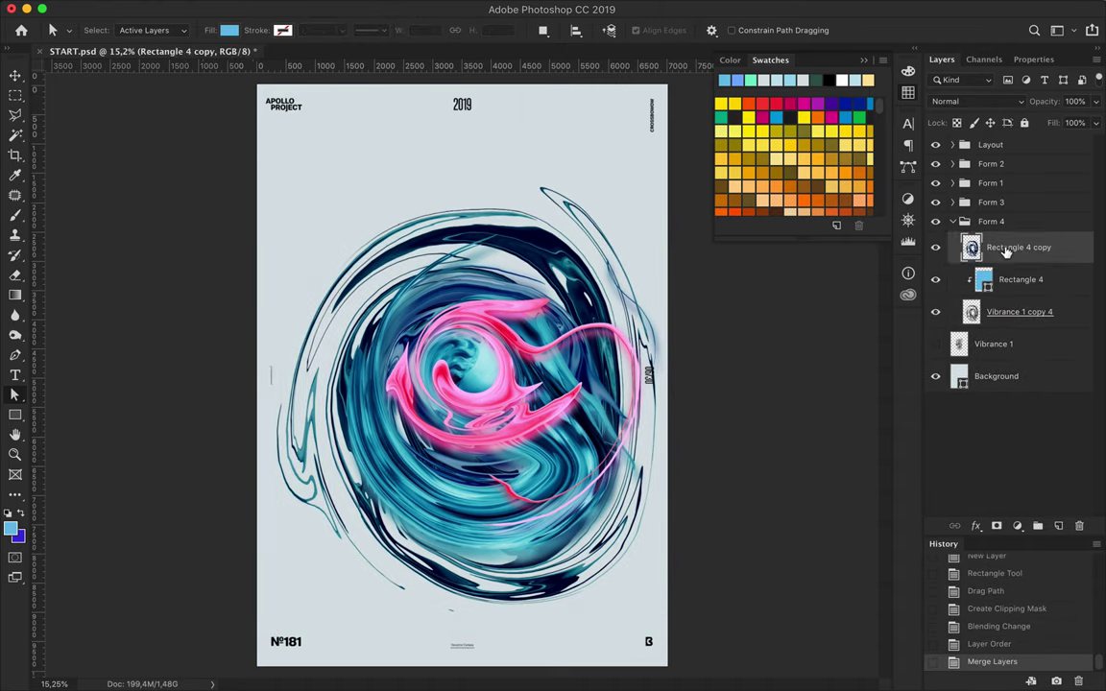
click(379, 8)
mouse_move(384, 191)
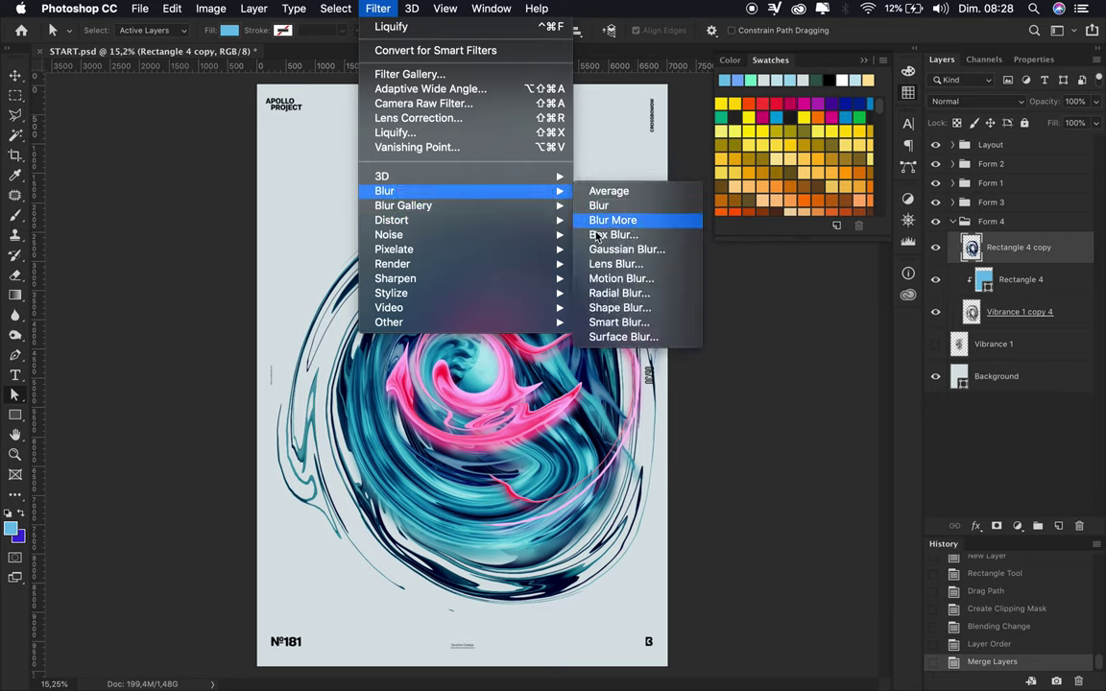
Gaussian-blur Rectangle 4 copy, set it to Darker Color, and move it lower.
click(626, 249)
click(879, 154)
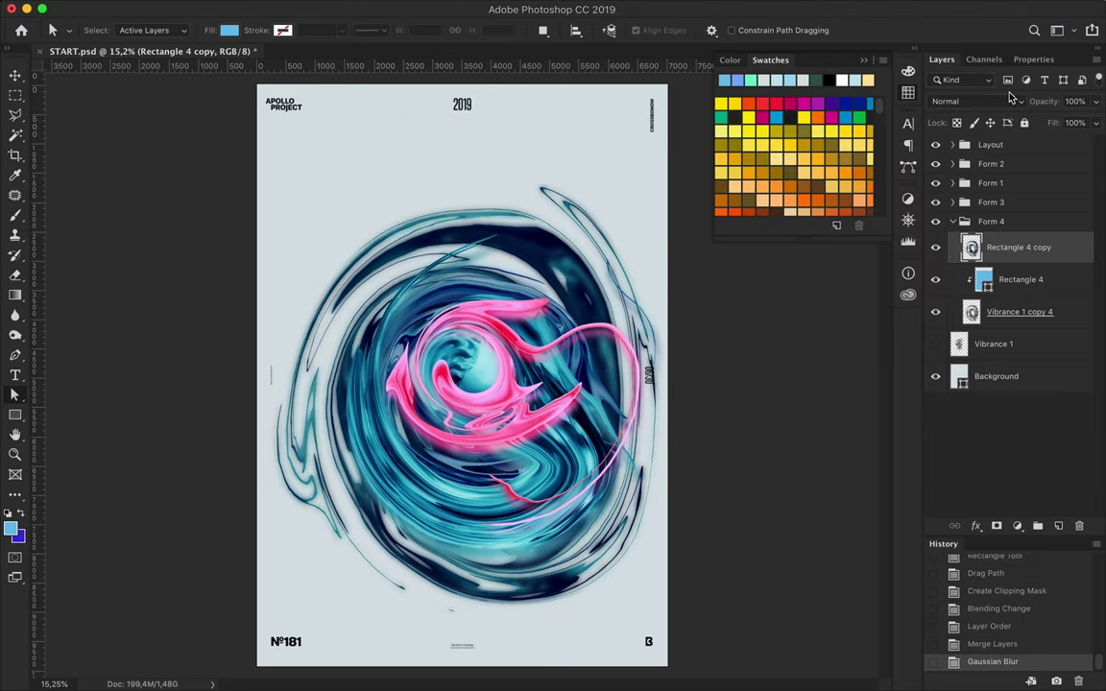
click(978, 101)
click(998, 179)
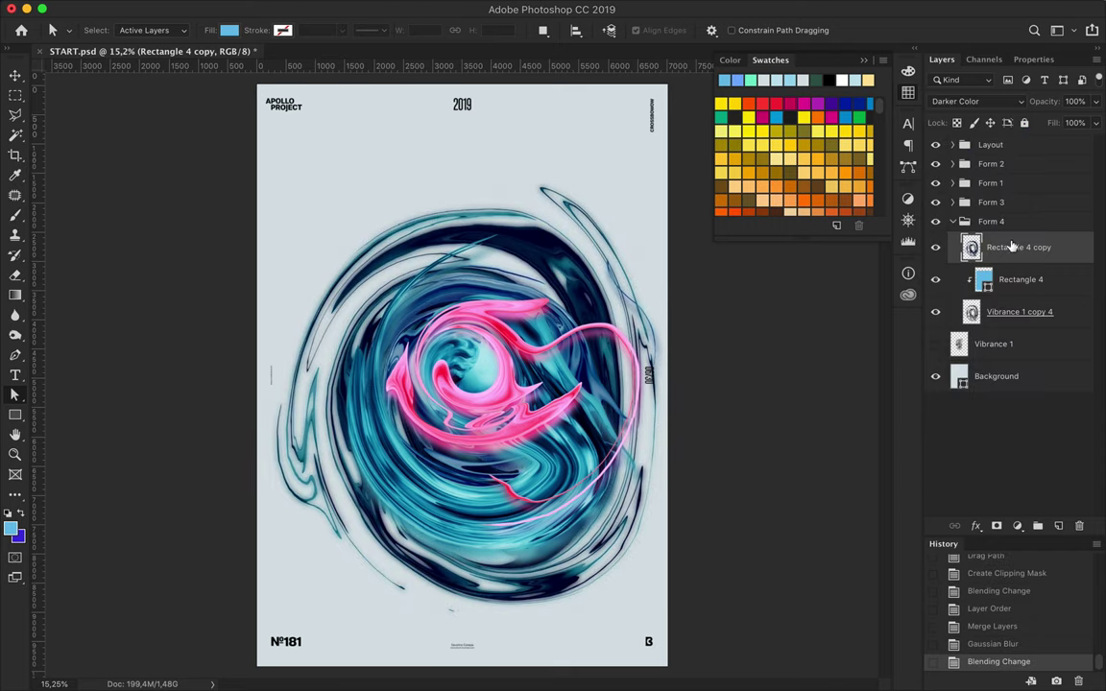
drag(1004, 248, 999, 332)
Add an Overlay copy of the blurred swirl lower down and remove an extra copy.
key(v)
drag(562, 288, 567, 290)
click(989, 101)
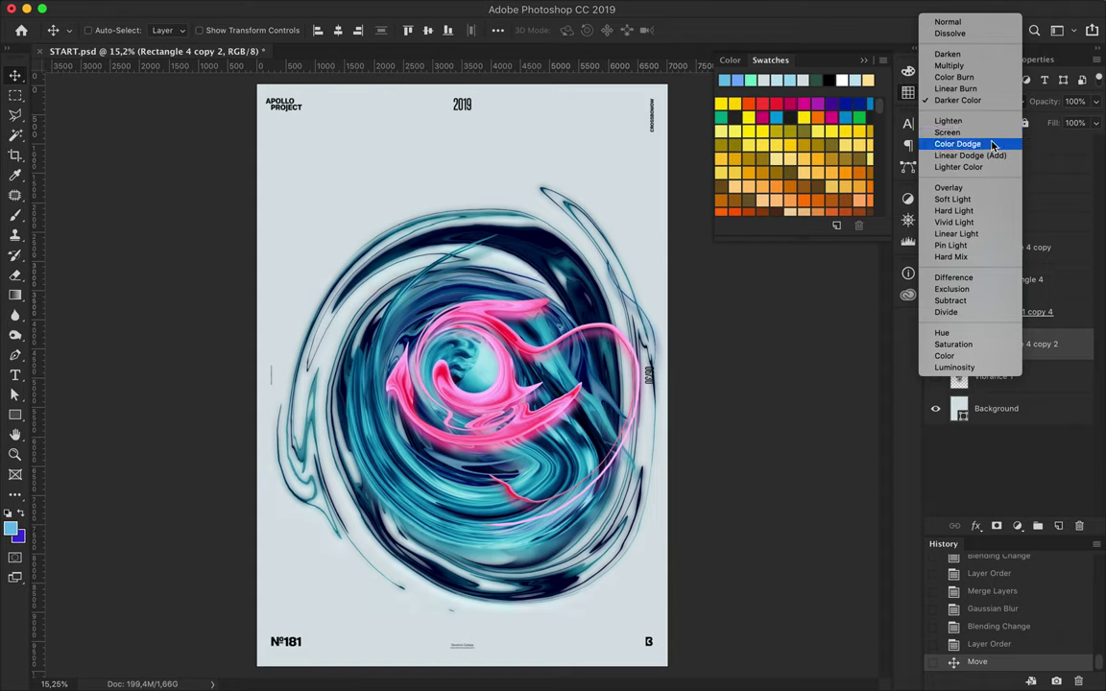
click(960, 187)
drag(1004, 343, 1007, 361)
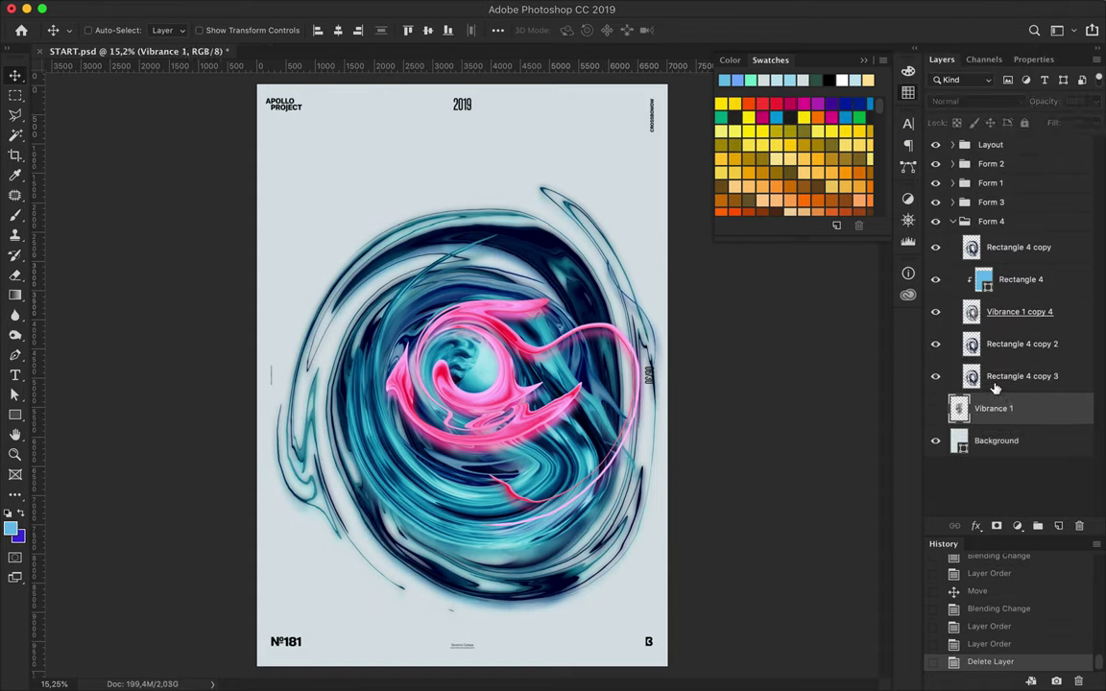
shift+click(1018, 311)
key(Left)
click(952, 221)
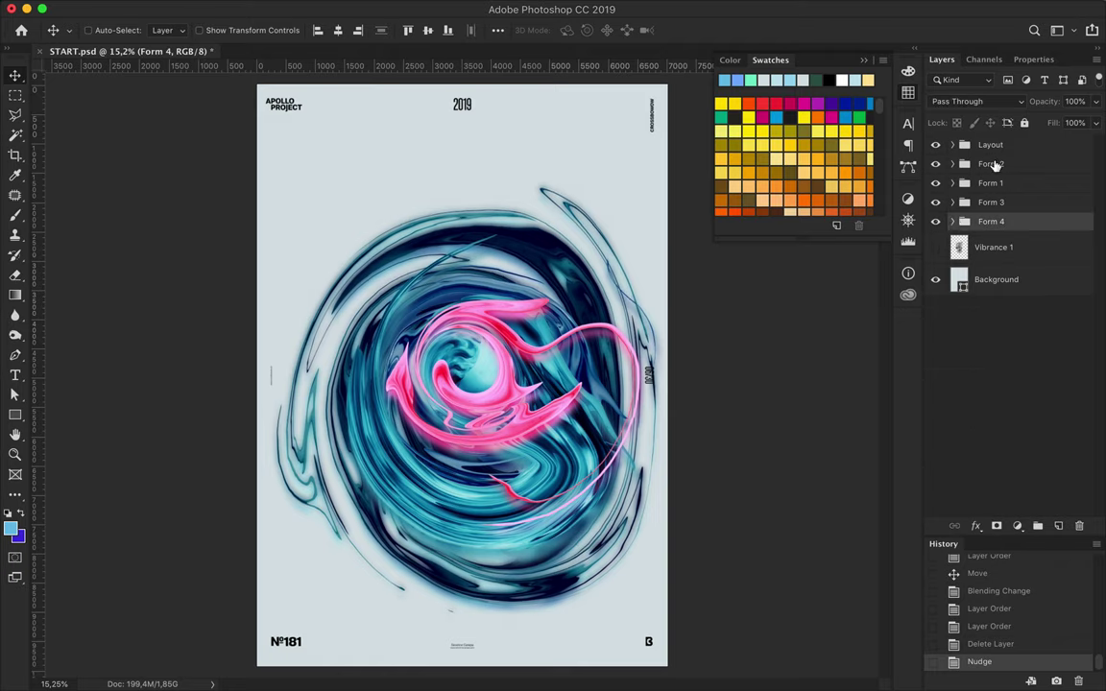
Type the AURORA GRAPHICS title on a new layer above the swirl.
click(991, 163)
click(1058, 526)
key(t)
click(359, 197)
text(APOLLO 18)
text(APHICS)
key(Escape)
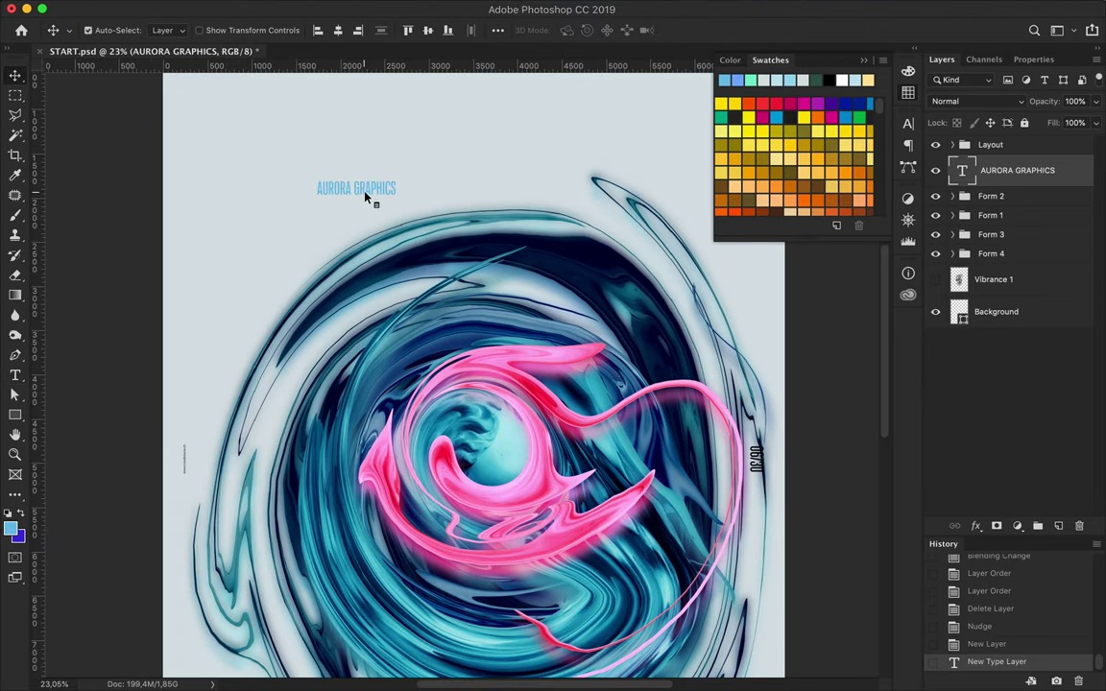
Set the title to Semibold with -6 tracking and move it above the swirl.
click(362, 32)
scroll(341, 422, down, 5)
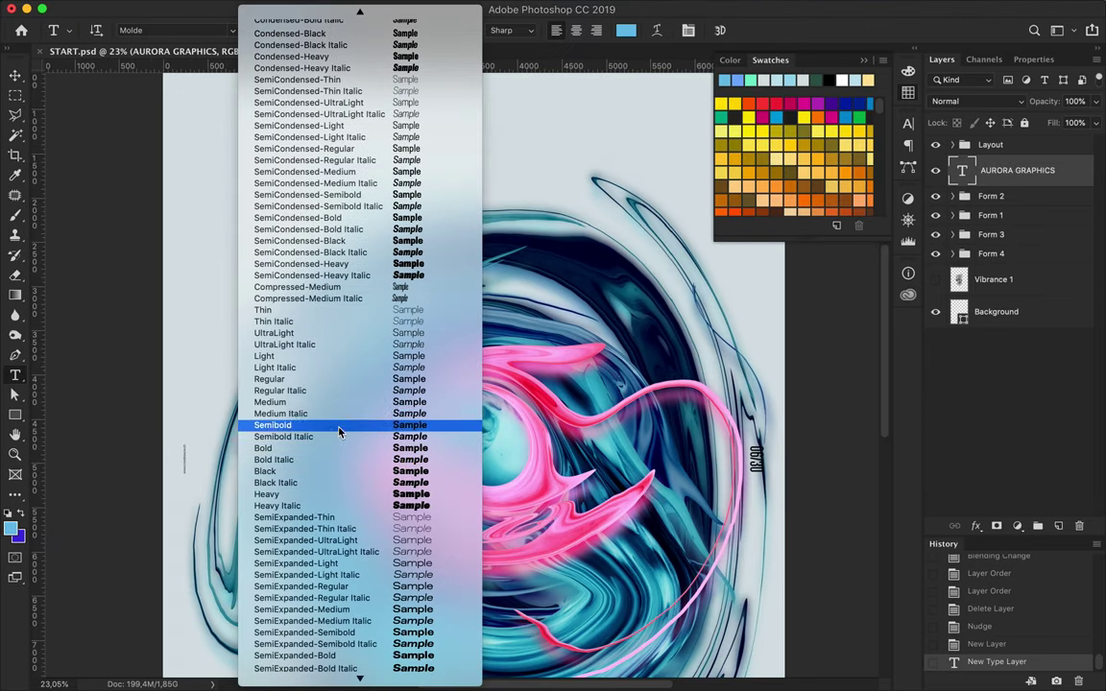
click(341, 423)
click(907, 123)
text(-6)
key(Return)
key(v)
scroll(422, 196, up, 3)
scroll(422, 196, down, 3)
drag(398, 248, 438, 216)
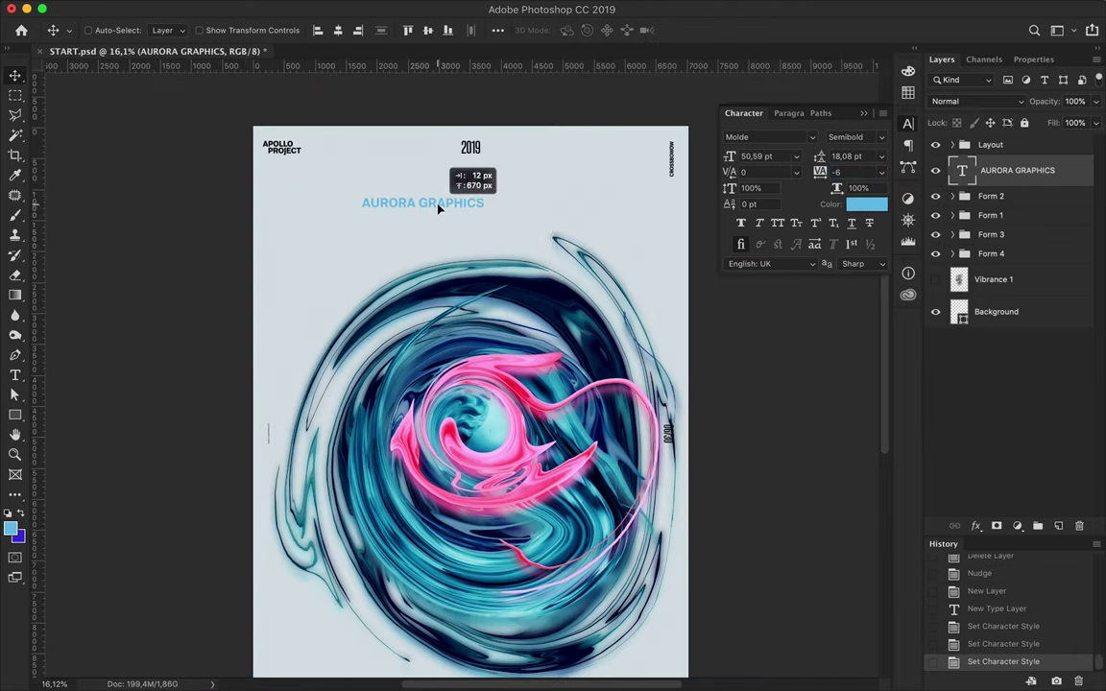
Colour the title dark navy and move it to the upper left.
key(t)
click(625, 29)
click(831, 527)
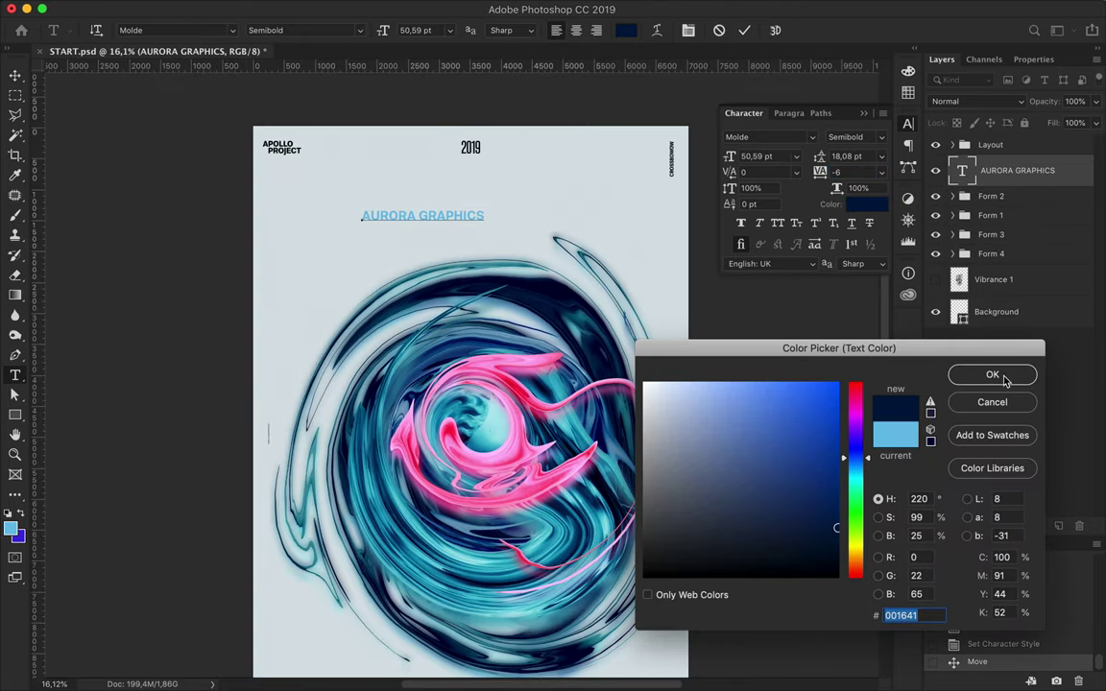
click(990, 373)
key(v)
mouse_move(447, 221)
mouse_down()
mouse_move(517, 450)
mouse_move(376, 191)
mouse_up()
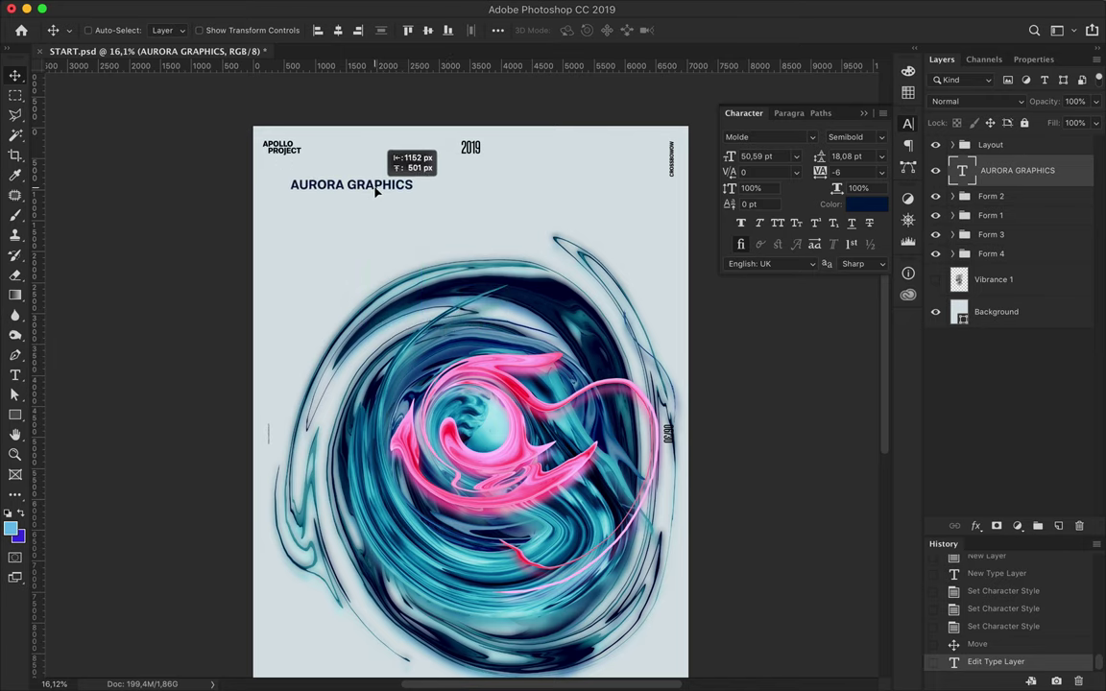
Break the title onto two lines with 40 leading and reposition it.
key(t)
click(349, 185)
key(Return)
key(ctrl+Return)
key(v)
double_click(845, 155)
text(40)
key(Return)
drag(331, 196, 359, 233)
key(ctrl+0)
Set the colour to the navy sampled from the title.
click(952, 144)
scroll(1009, 288, down, 3)
key(t)
click(625, 29)
click(327, 171)
click(992, 375)
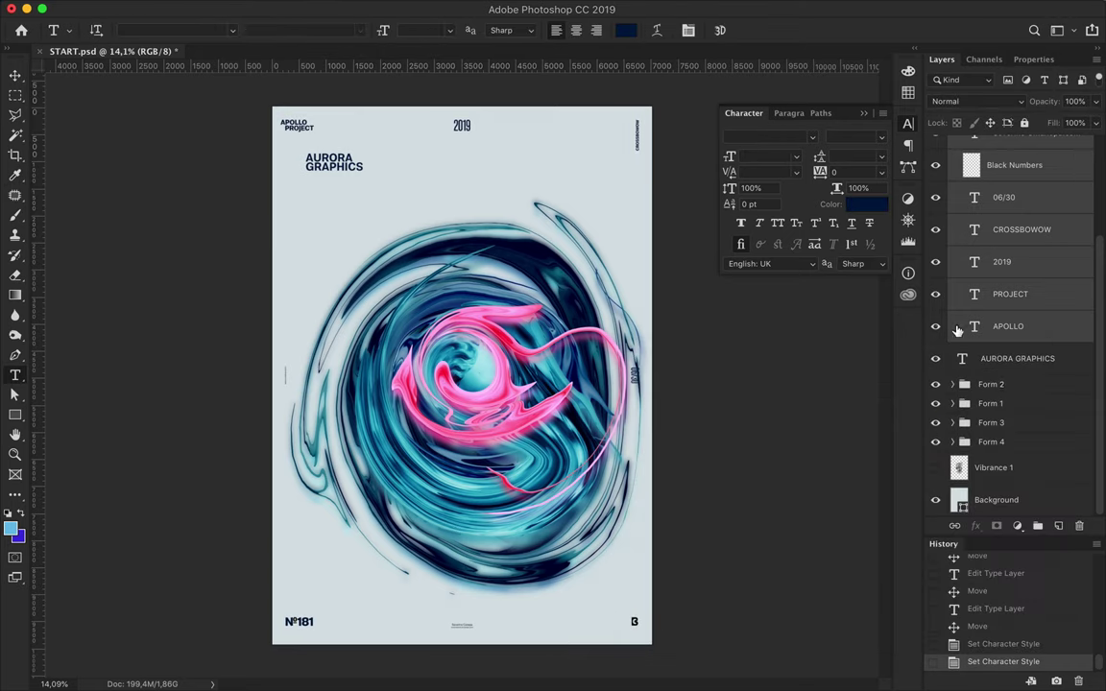
Paint the Black Numbers layer navy through its loaded selection.
ctrl+click(972, 149)
key(b)
alt+click(317, 144)
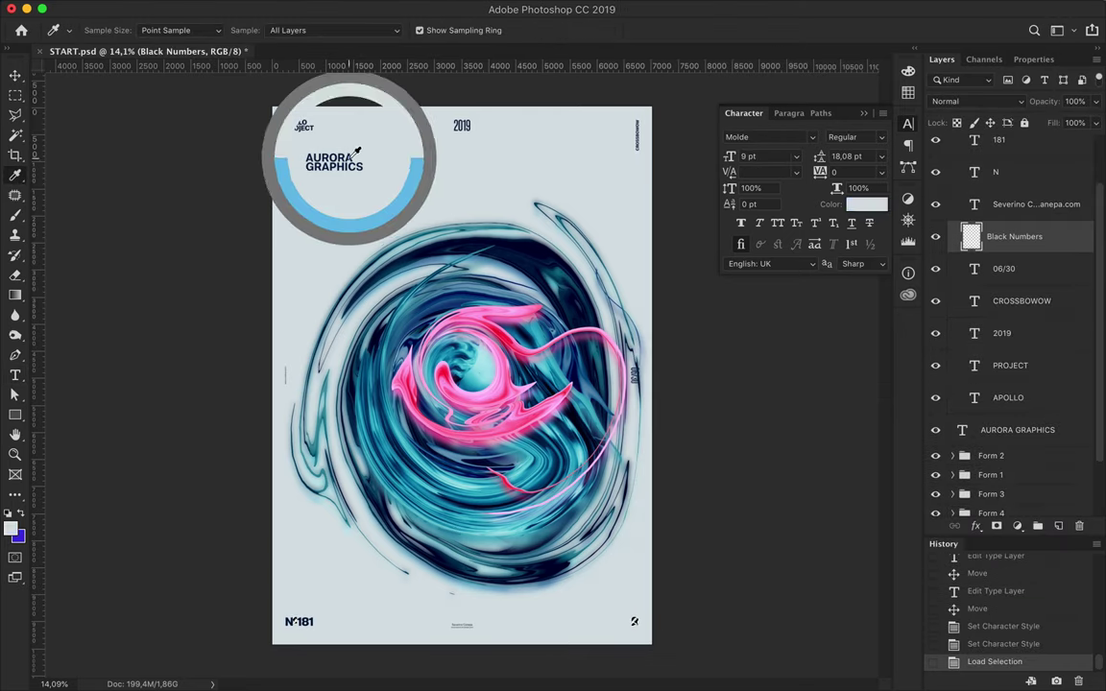
drag(463, 619, 600, 605)
click(566, 227)
key(ctrl+d)
key(m)
scroll(964, 178, up, 3)
click(953, 144)
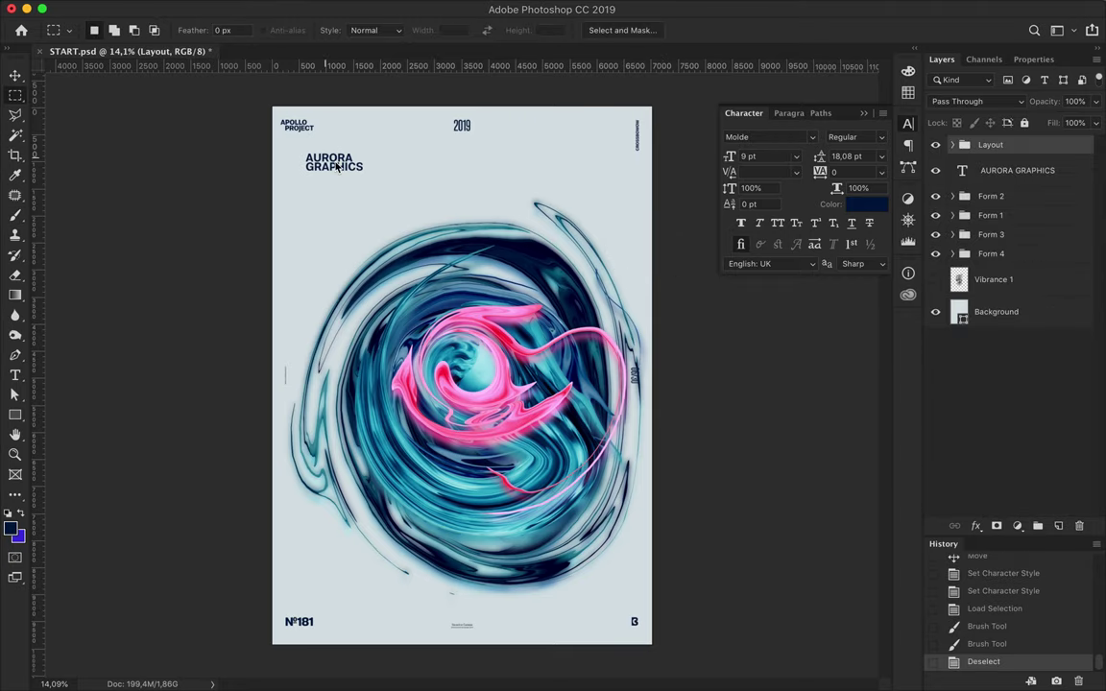
Enlarge the AURORA GRAPHICS title to about 199% with Free Transform.
key(v)
click(335, 170)
key(ctrl+t)
drag(364, 174, 421, 196)
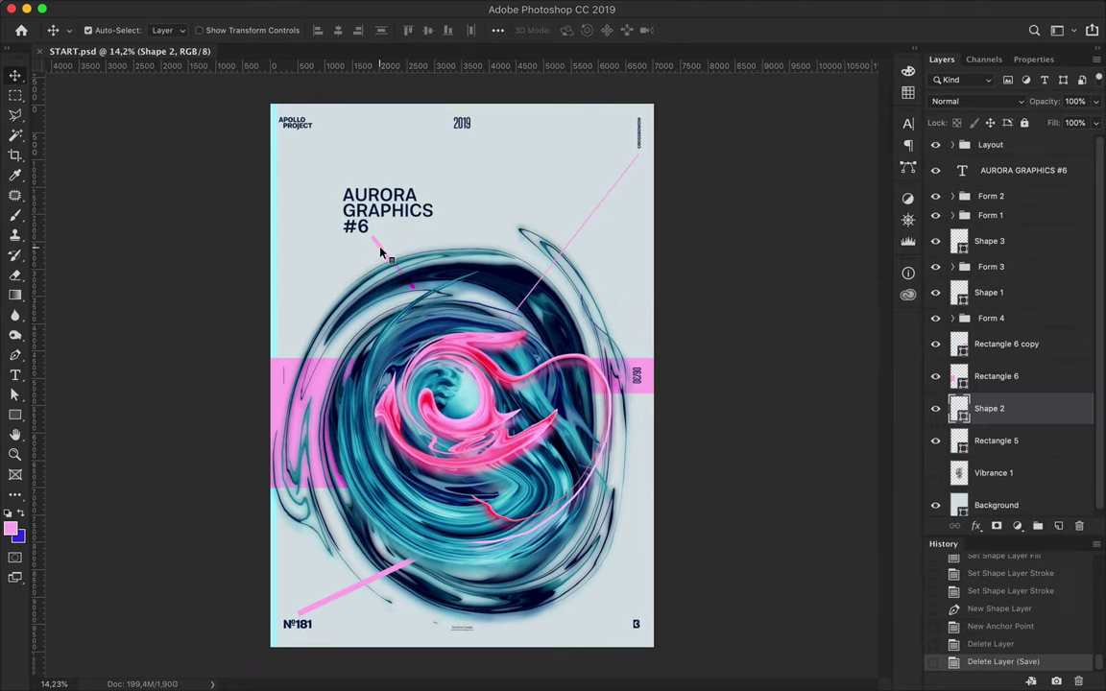
Reshape and lengthen the lower pink diagonal line by moving its end anchors.
drag(342, 221, 372, 237)
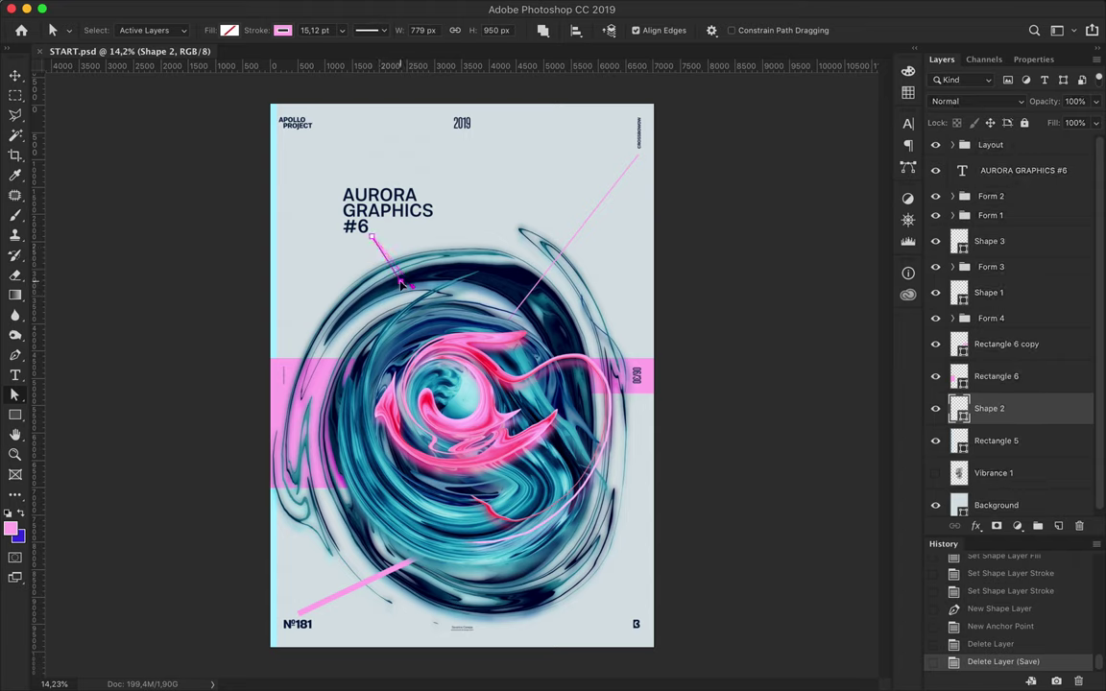
click(342, 597)
drag(297, 611, 317, 615)
drag(413, 562, 443, 574)
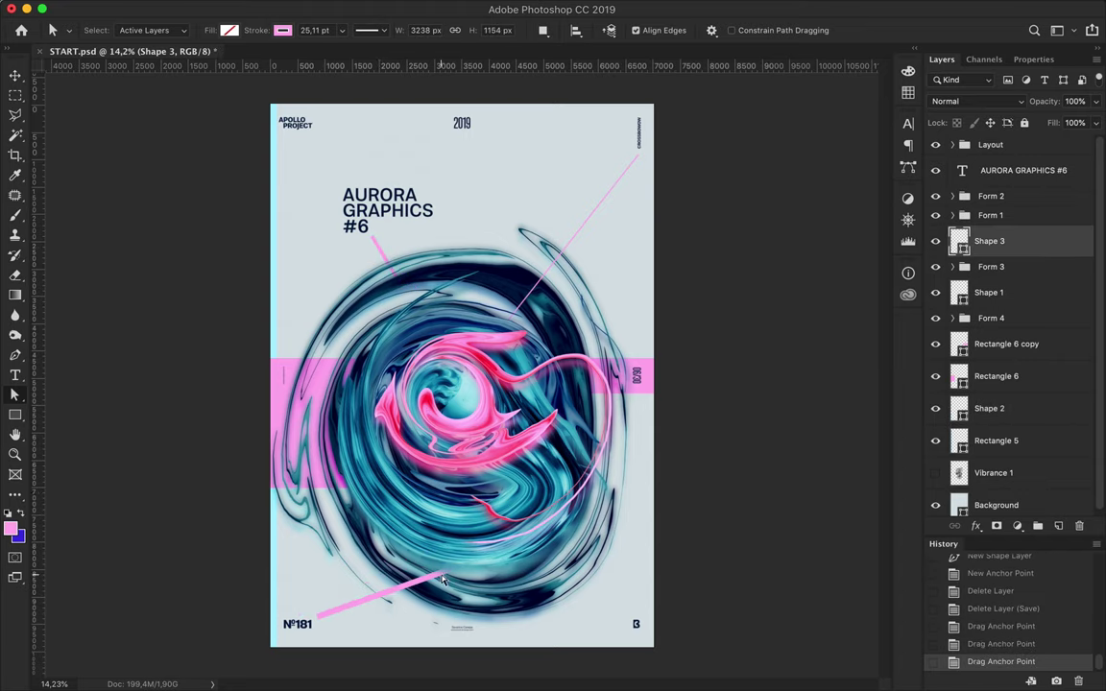
drag(443, 580, 552, 537)
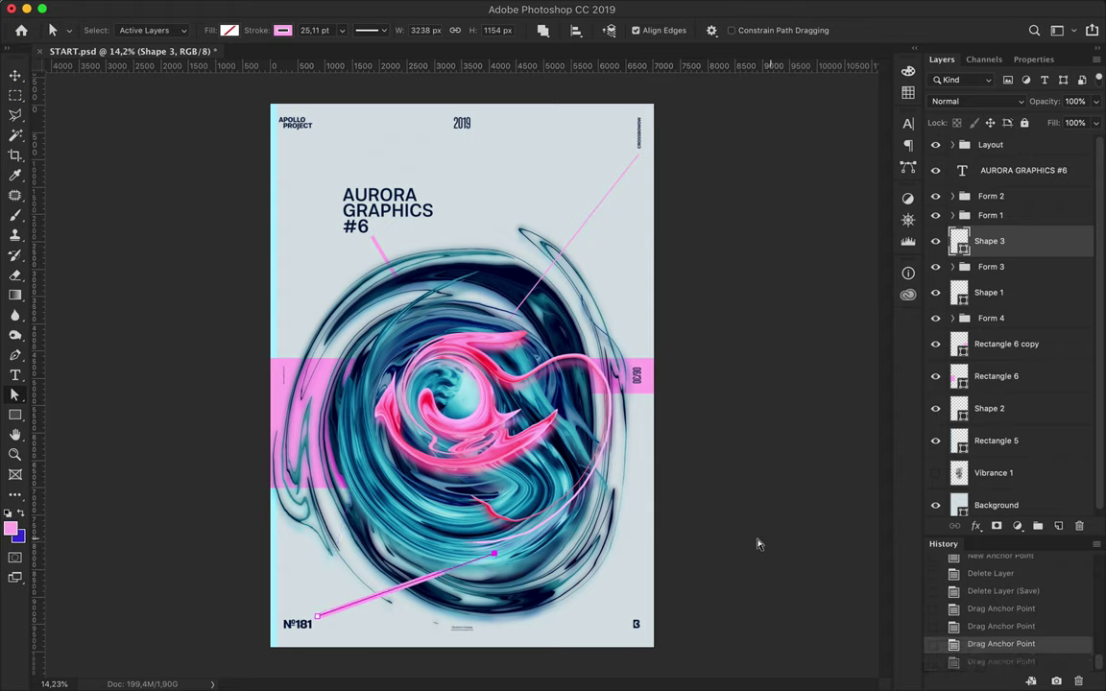
key(ctrl+z)
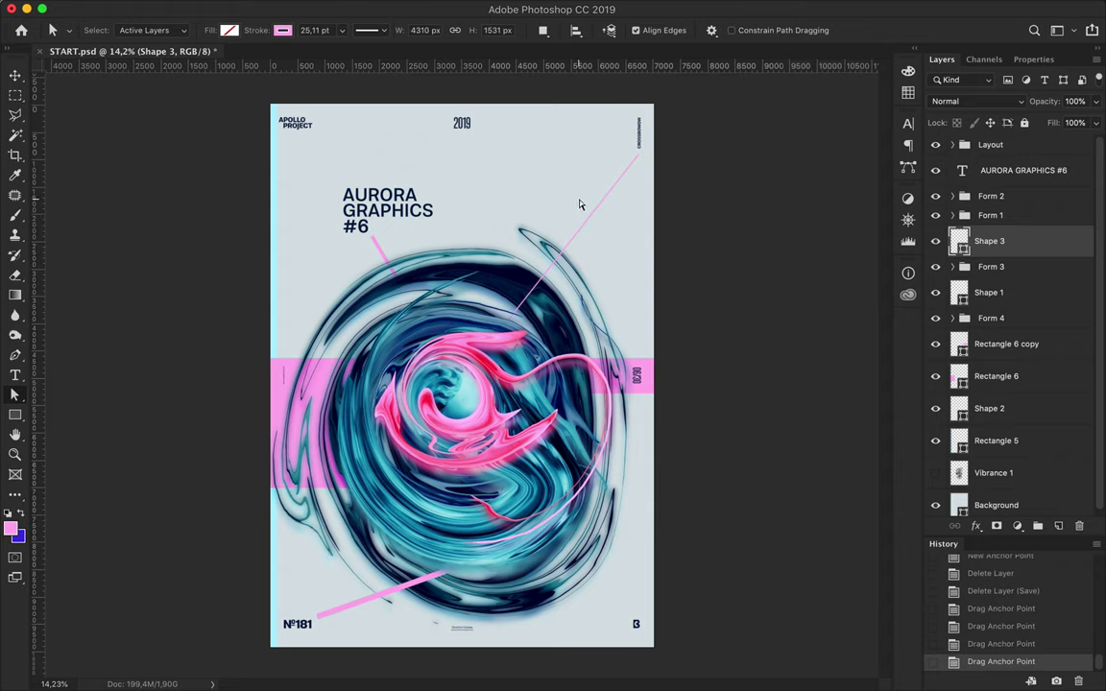
Draw a small pink rectangle bar and position it near the swirl.
key(u)
click(170, 30)
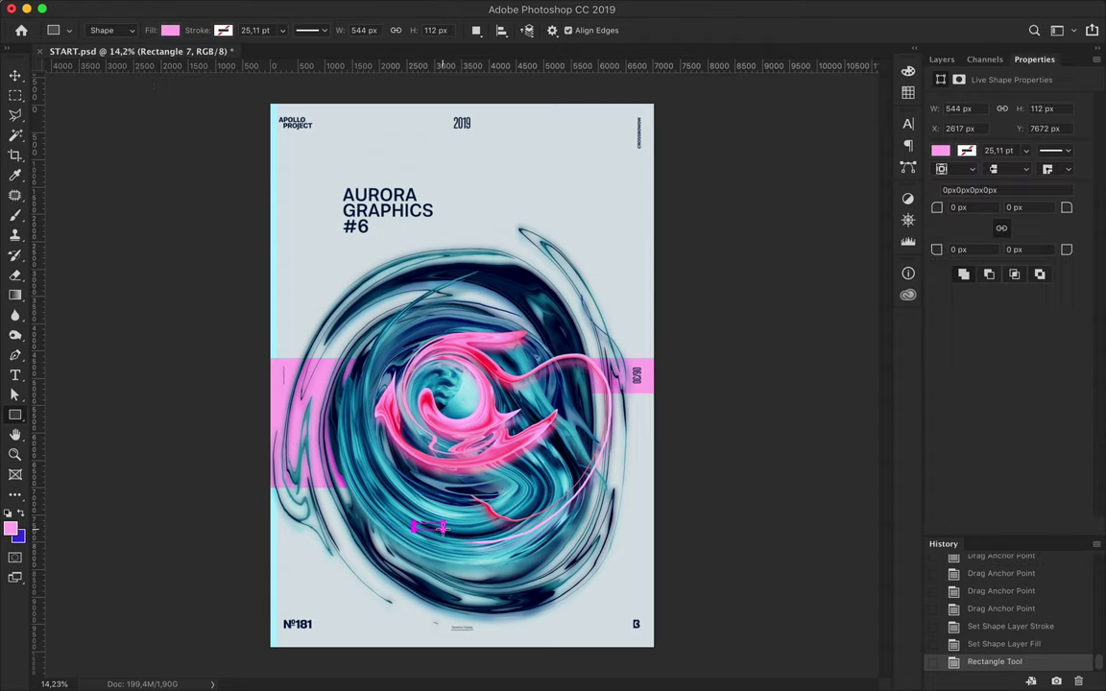
key(v)
mouse_move(303, 490)
mouse_down()
mouse_move(647, 464)
mouse_move(391, 612)
mouse_move(334, 587)
mouse_move(293, 614)
mouse_move(654, 317)
mouse_move(419, 317)
mouse_move(314, 332)
mouse_move(359, 288)
mouse_up()
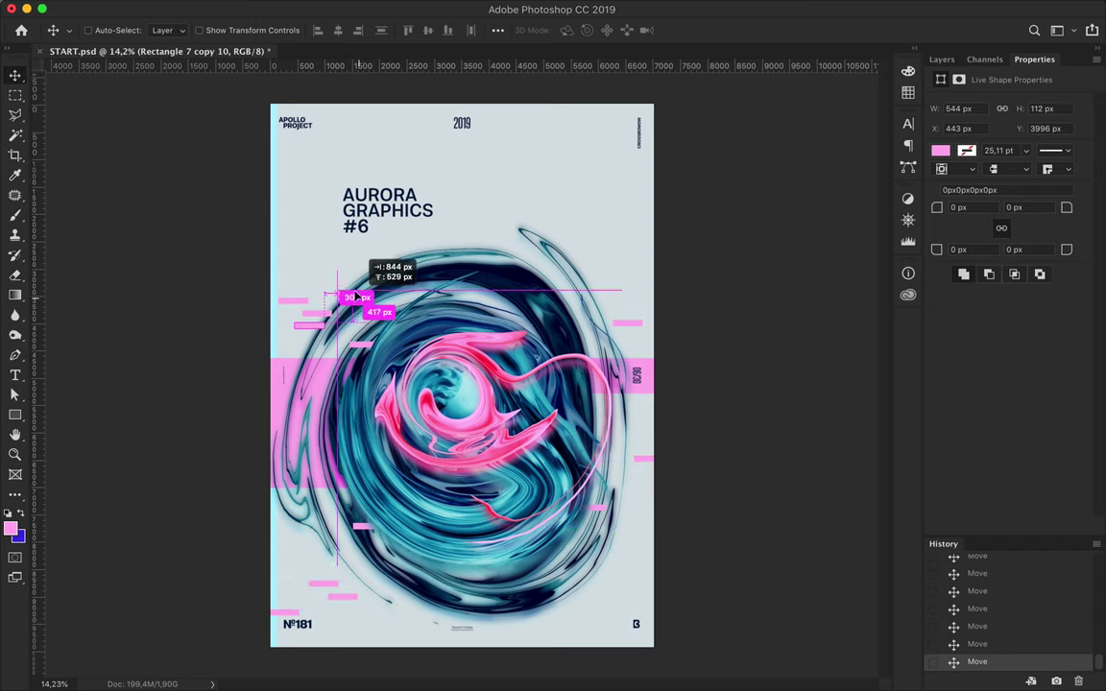
Add pink bar copies around the poster and toward the upper right, removing an unwanted one.
drag(652, 476, 579, 645)
key(Delete)
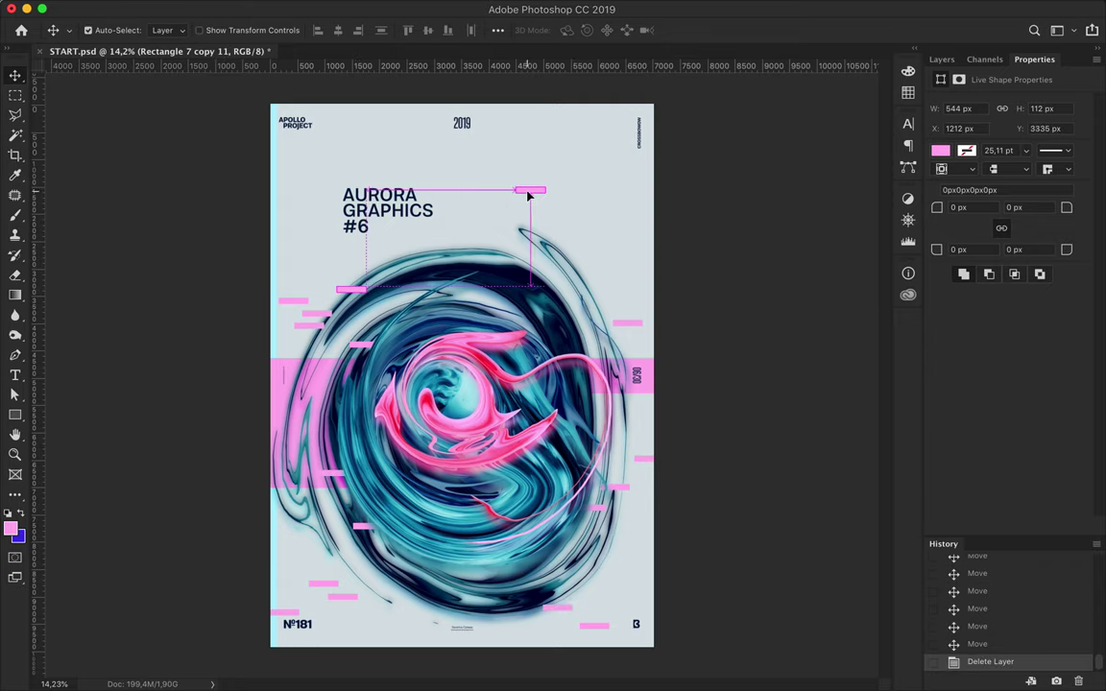
mouse_move(368, 300)
mouse_down()
mouse_move(541, 211)
mouse_move(607, 147)
mouse_up()
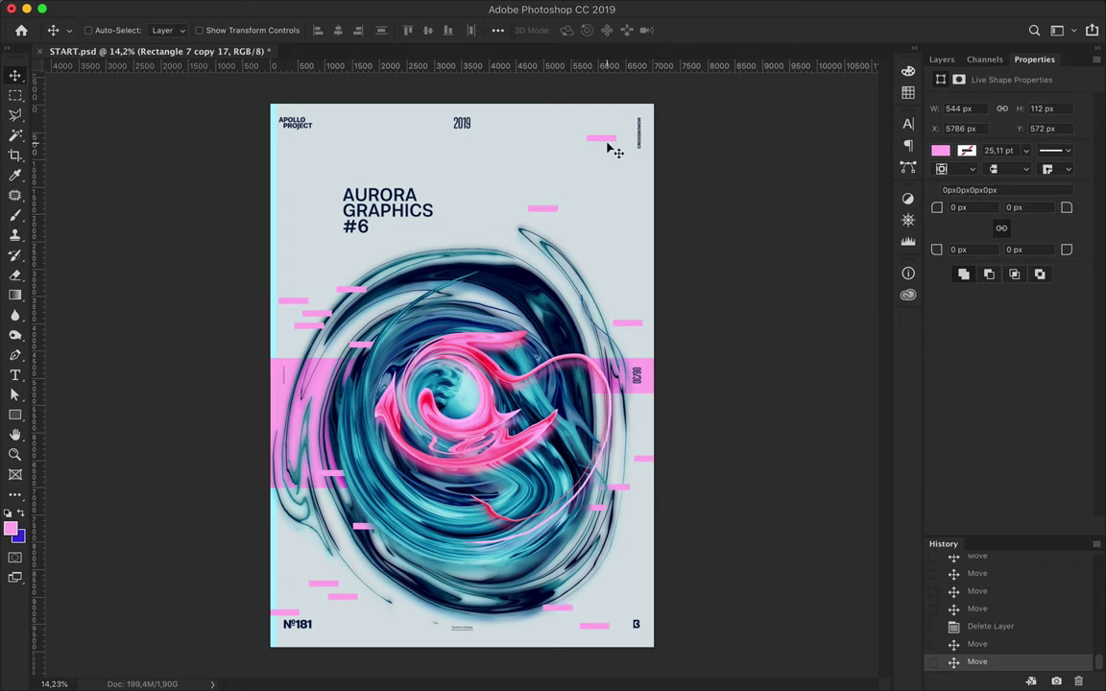
Move the top pink bar just below the Layout layer and add more pink bar copies.
click(941, 58)
drag(983, 363, 940, 171)
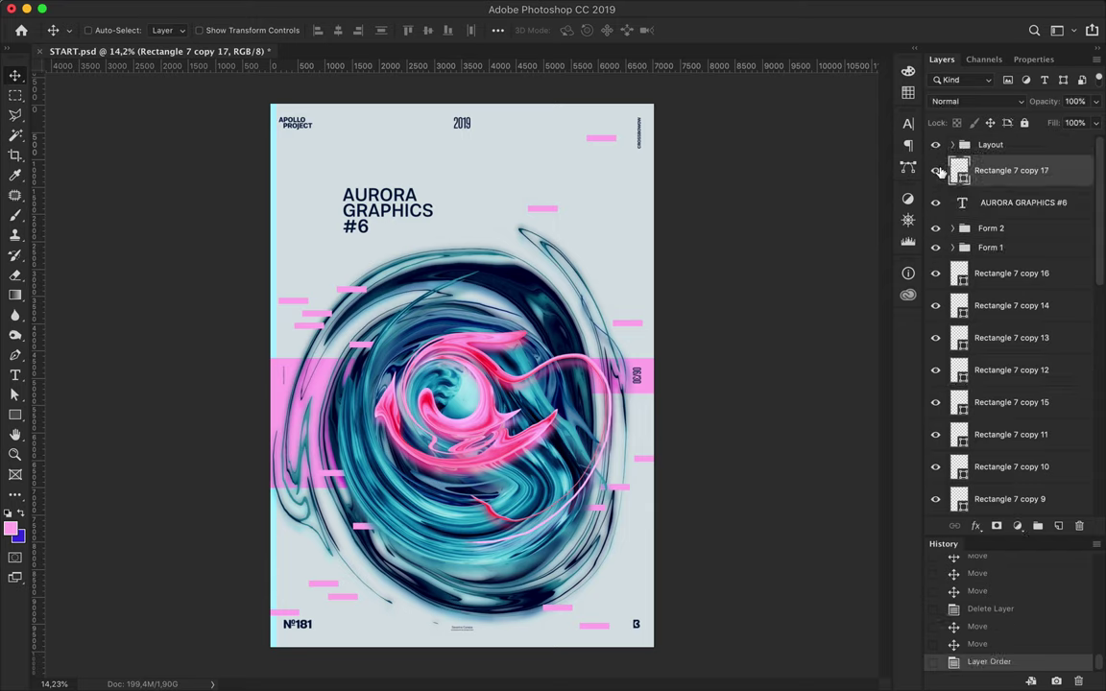
mouse_move(528, 330)
mouse_down()
mouse_move(555, 286)
mouse_move(363, 439)
mouse_up()
mouse_move(461, 423)
mouse_down()
mouse_move(526, 471)
mouse_move(399, 517)
mouse_move(488, 579)
mouse_up()
mouse_move(1011, 170)
mouse_down()
mouse_move(1024, 526)
mouse_move(1023, 469)
mouse_up()
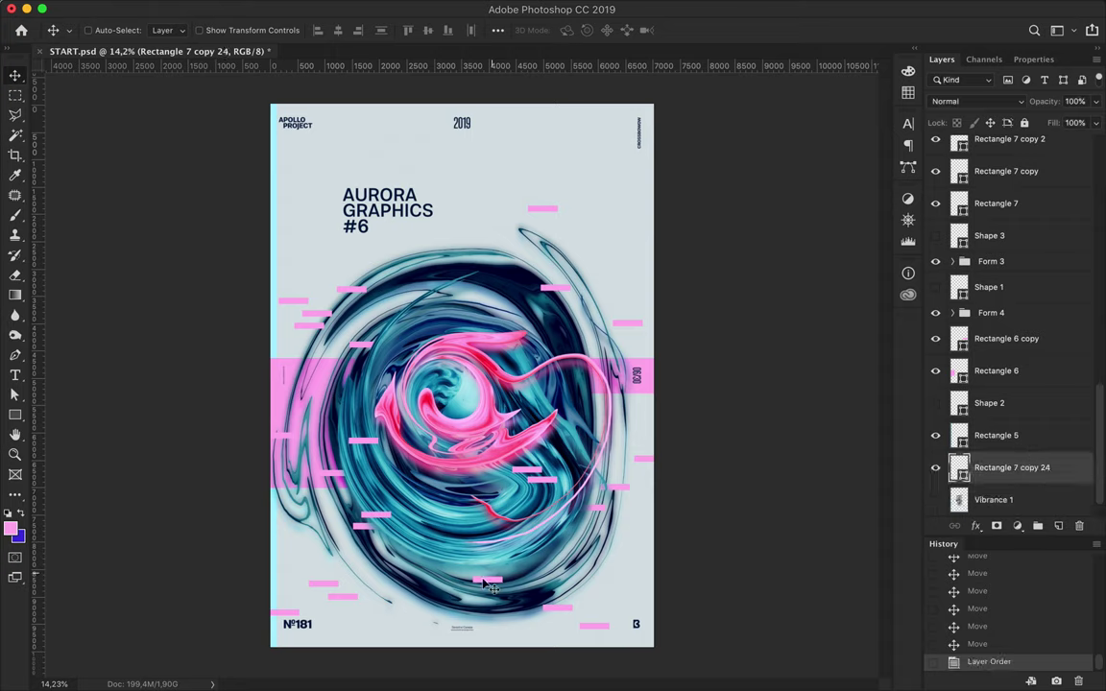
Scatter more pink bars over the swirl and lower left, then save the poster.
drag(555, 588, 596, 566)
drag(437, 303, 480, 278)
mouse_move(519, 314)
mouse_down()
mouse_move(600, 431)
mouse_move(544, 389)
mouse_up()
drag(308, 355, 324, 331)
mouse_move(525, 322)
mouse_down()
mouse_move(591, 396)
mouse_move(624, 326)
mouse_up()
mouse_move(543, 288)
mouse_down()
mouse_move(565, 261)
mouse_move(627, 323)
mouse_up()
drag(499, 307, 459, 267)
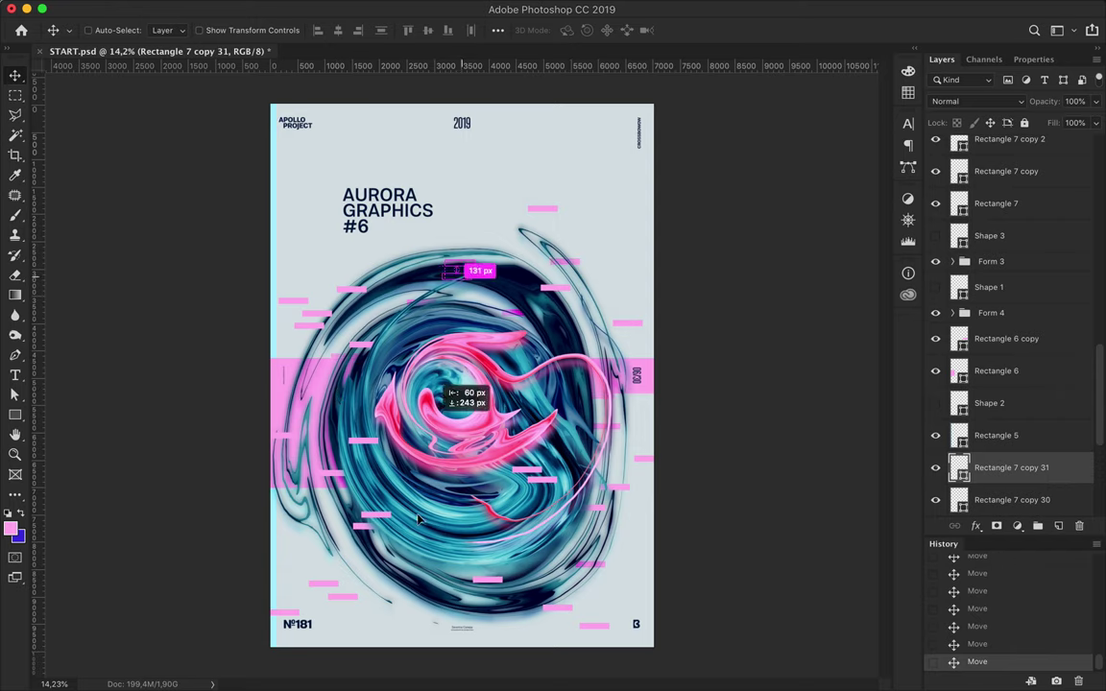
mouse_move(422, 473)
mouse_down()
mouse_move(419, 519)
mouse_move(343, 504)
mouse_move(288, 476)
mouse_up()
key(ctrl+s)
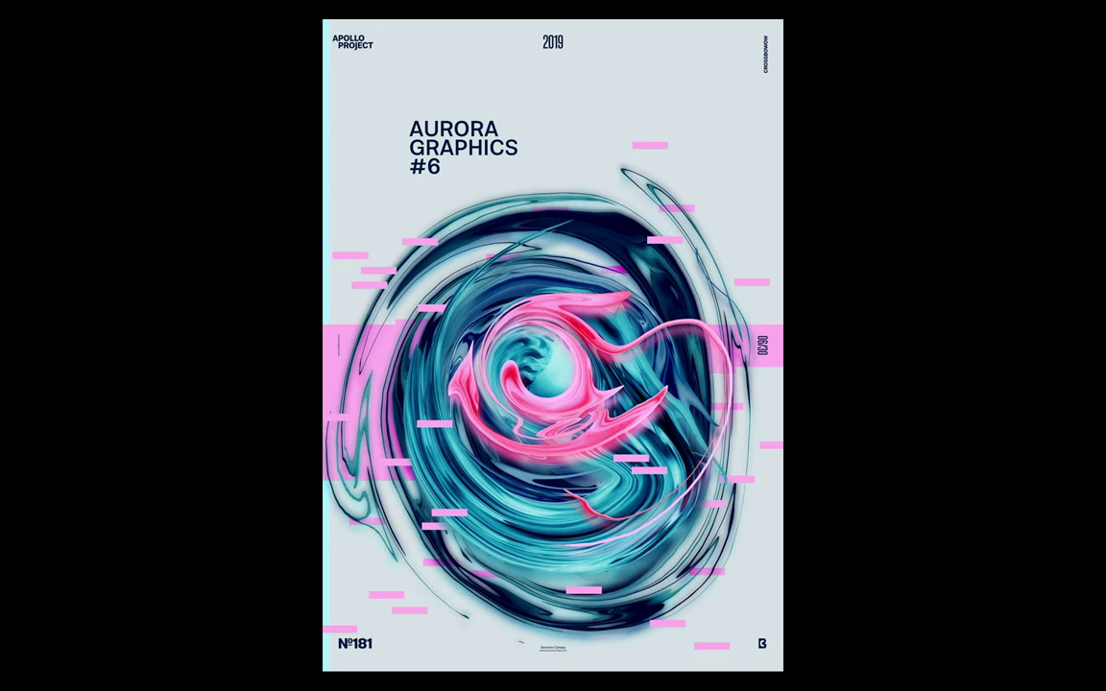